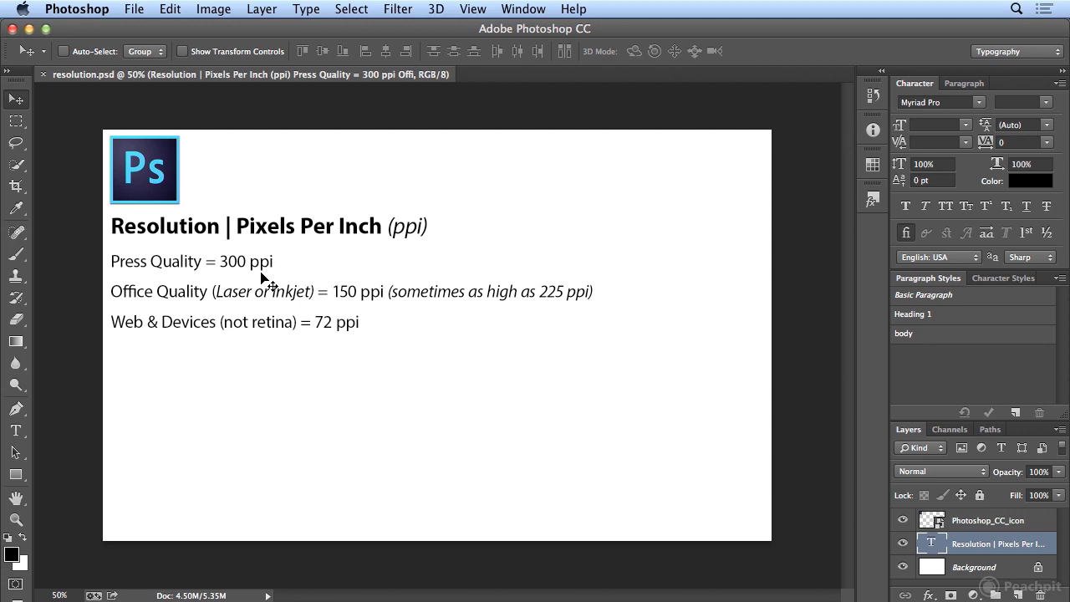
Step: Check the document's dimensions and resolution in the Image Size settings, then close them unchanged
left_click(224, 12)
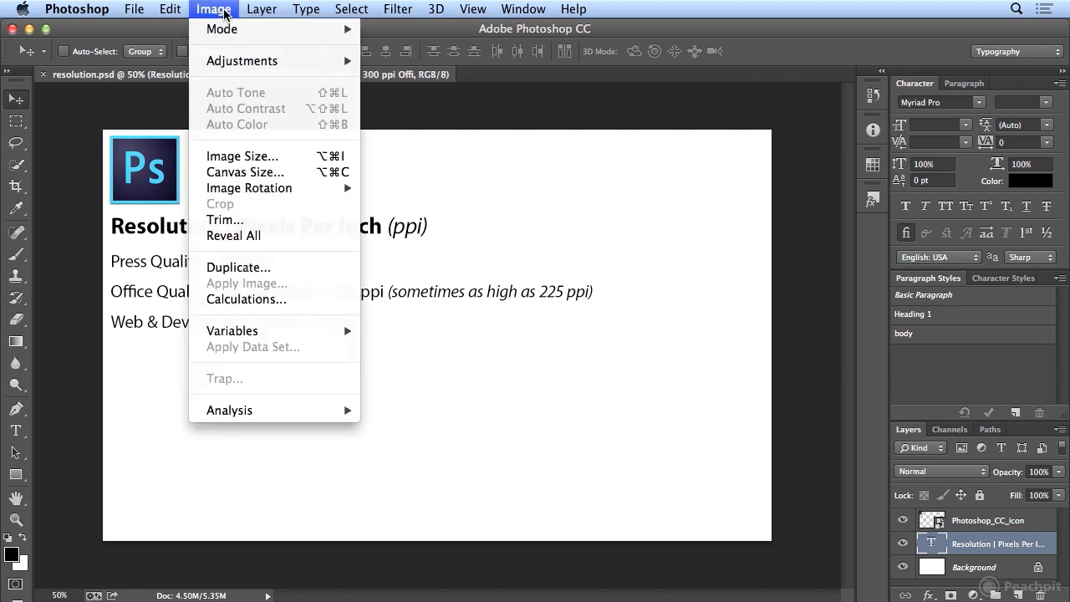
left_click(226, 155)
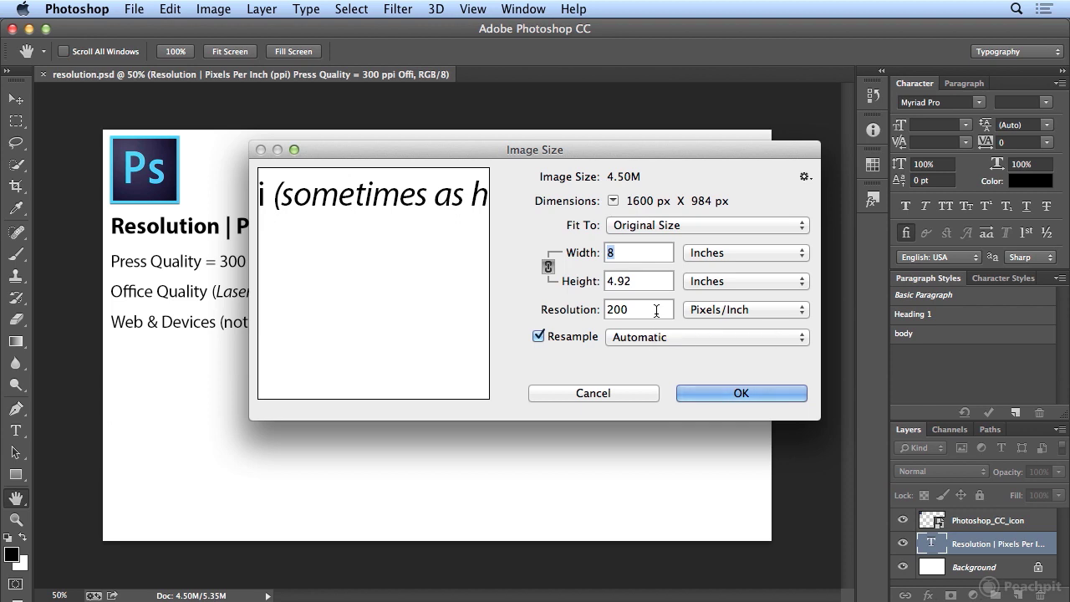
left_click(730, 393)
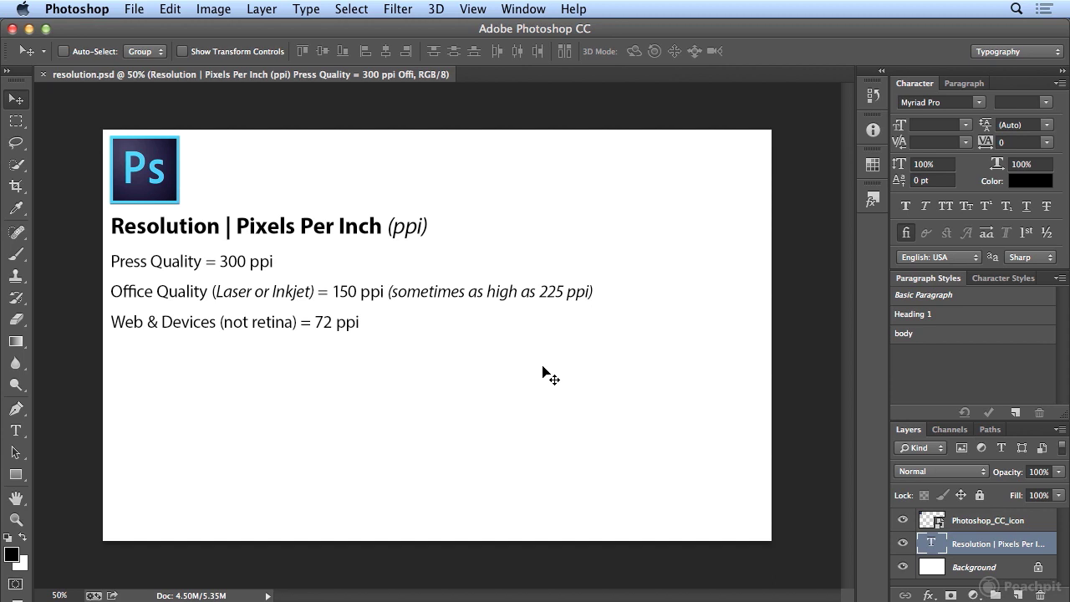
Step: Switch to Adobe Reader and view graphics_info_intro.pdf at 100% to compare raster and vector graphics
mouse_move(418, 596)
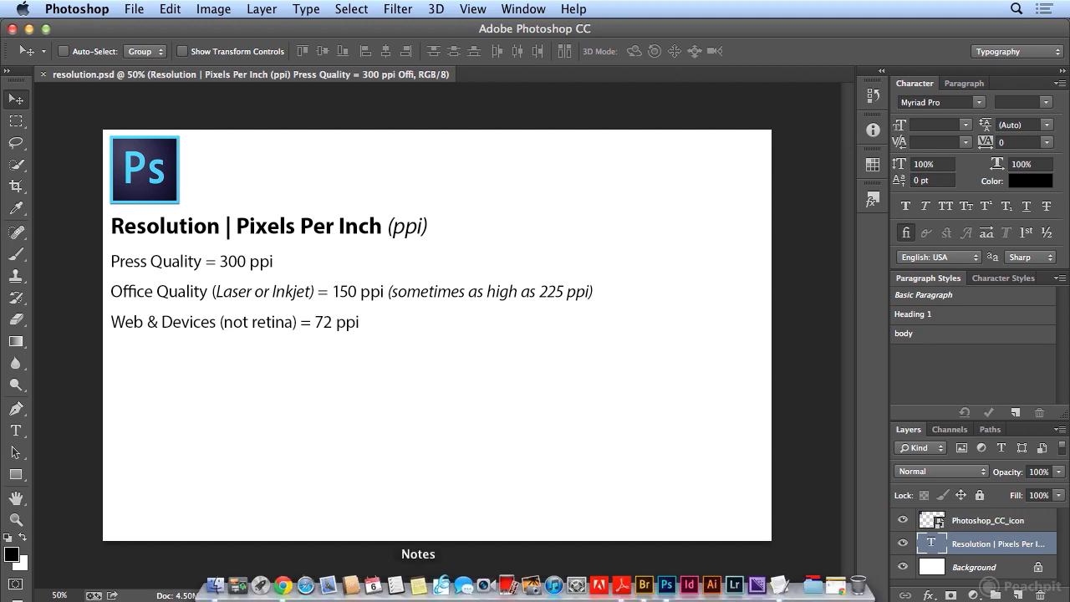
left_click(621, 589)
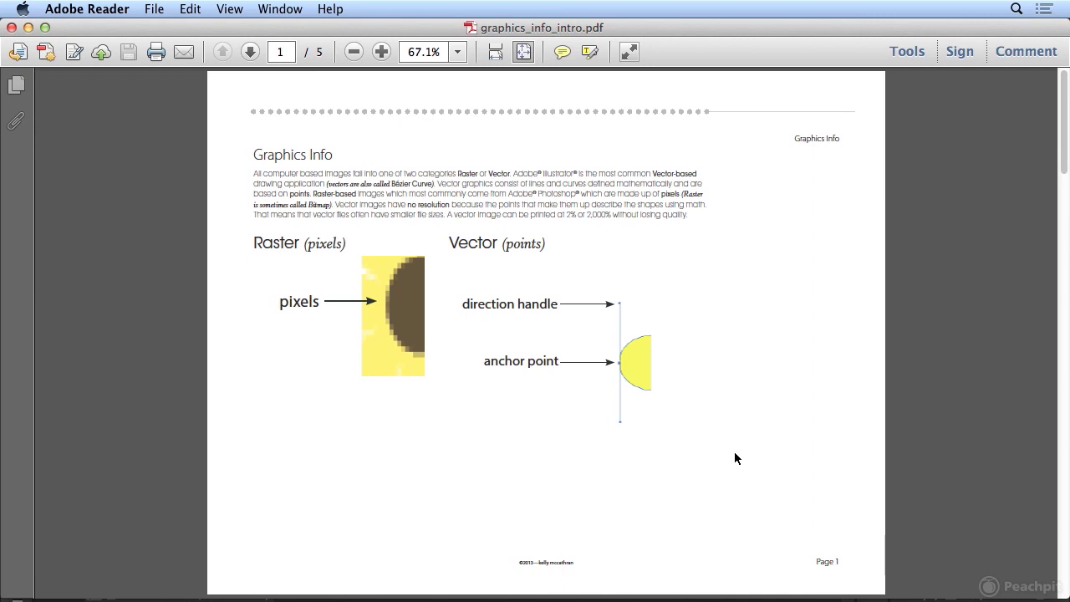
key("super+1")
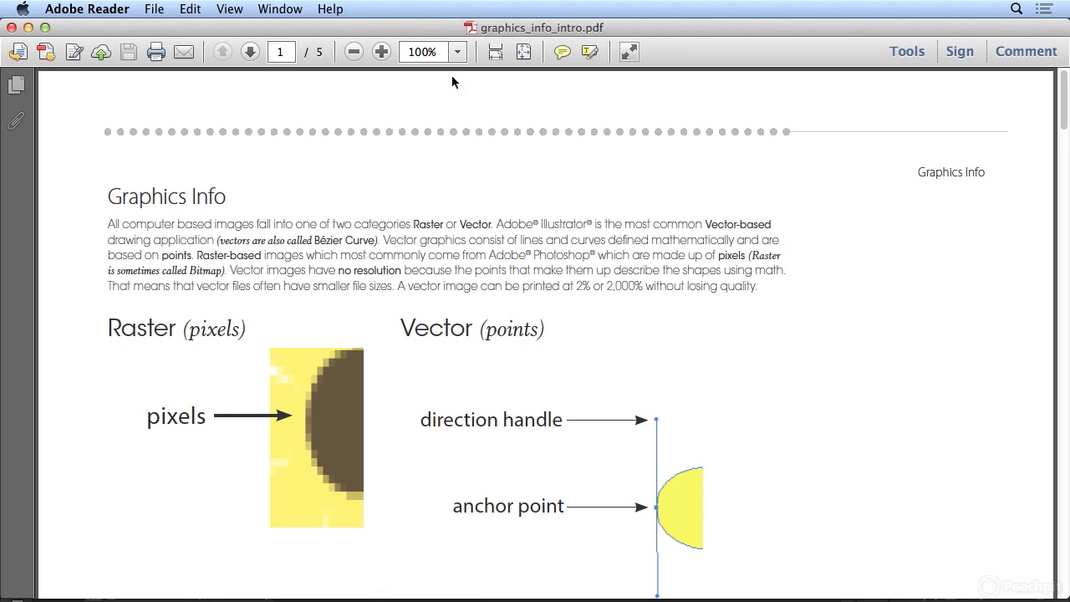
Step: Go to page 3 of the PDF and examine both rows of photo examples at different resolutions
left_click(251, 52)
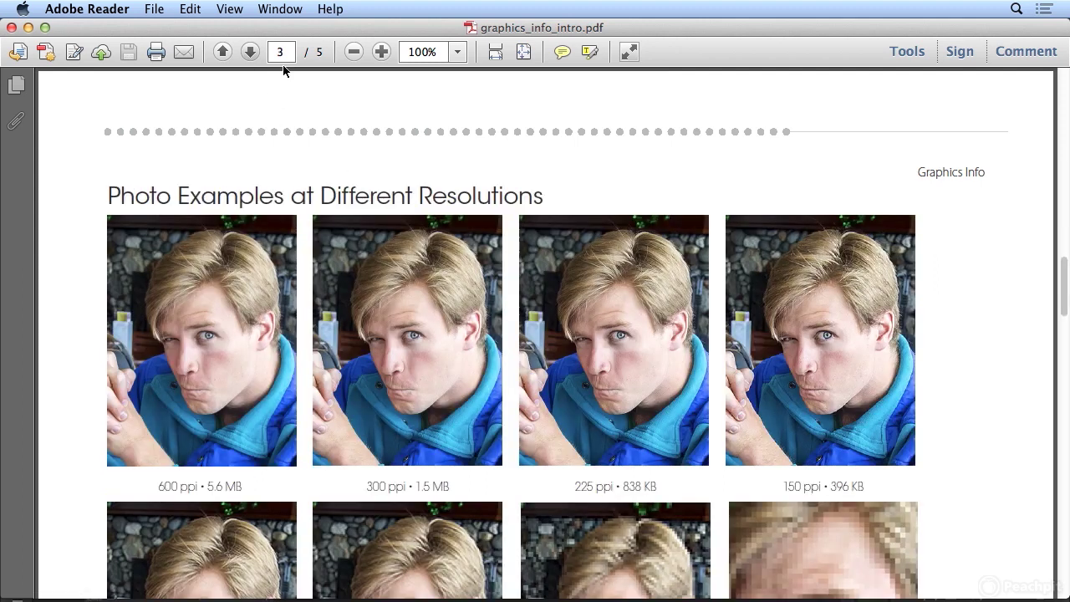
left_click(250, 52)
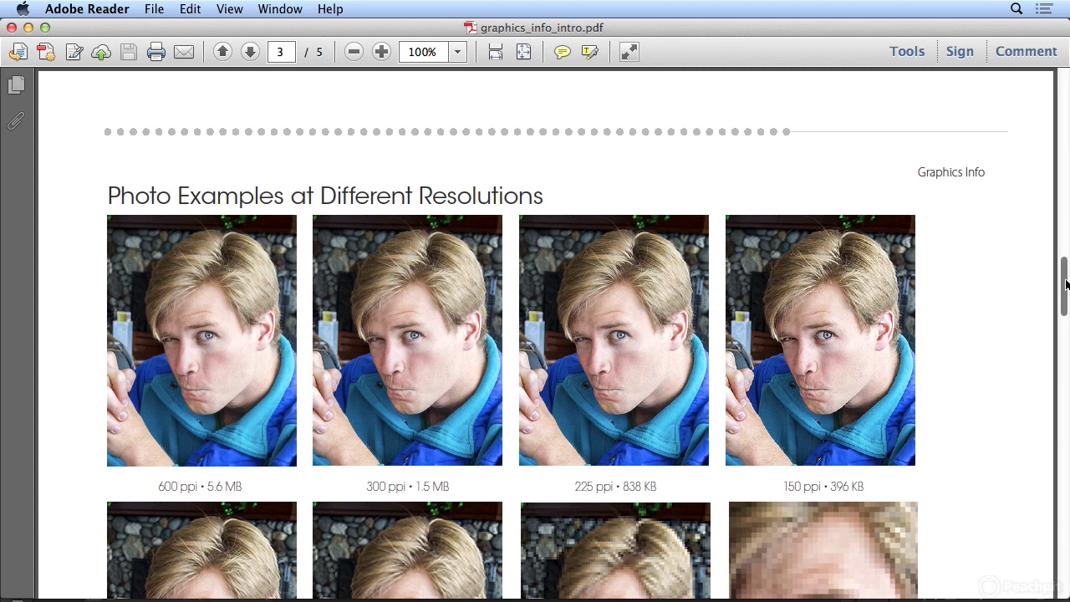
left_click_drag(1067, 285, 1067, 320)
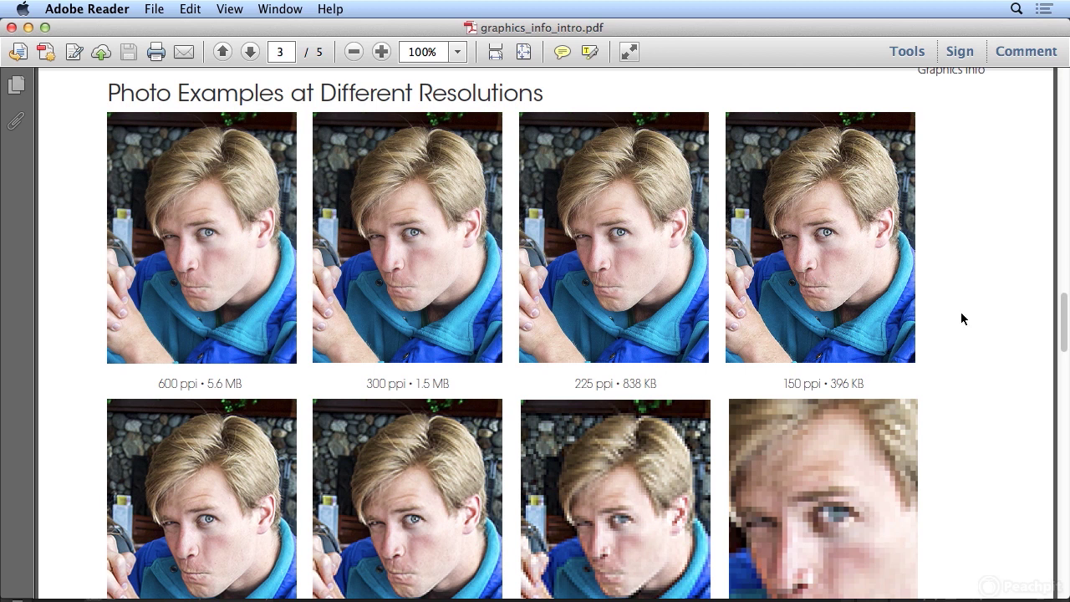
left_click_drag(1064, 321, 1067, 352)
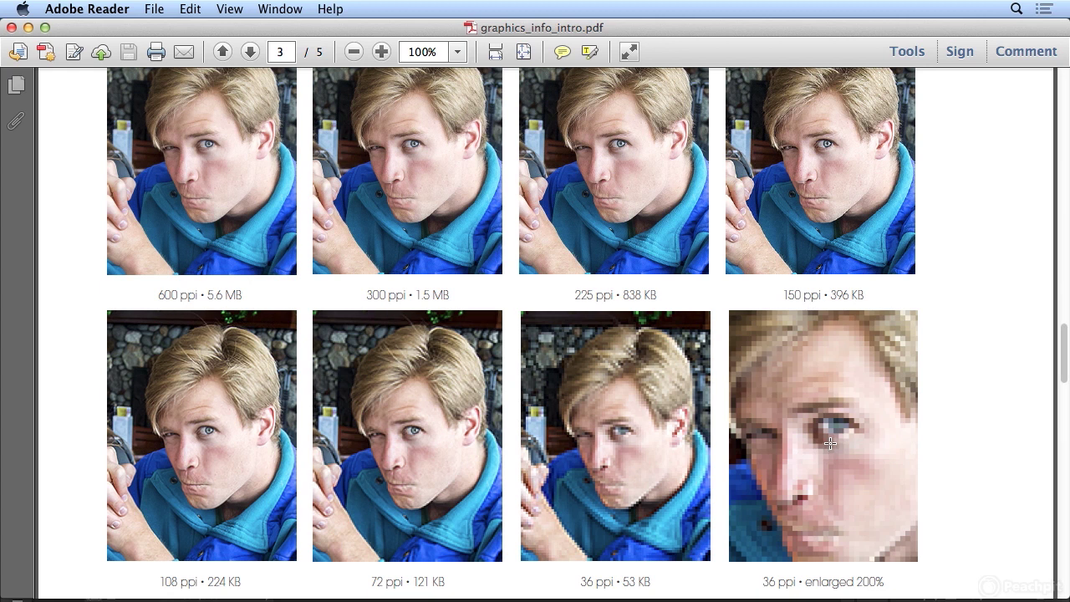
Step: Switch to Photoshop and open guy_600.psd from the resolution_images folder, with the files sorted by name
mouse_move(784, 589)
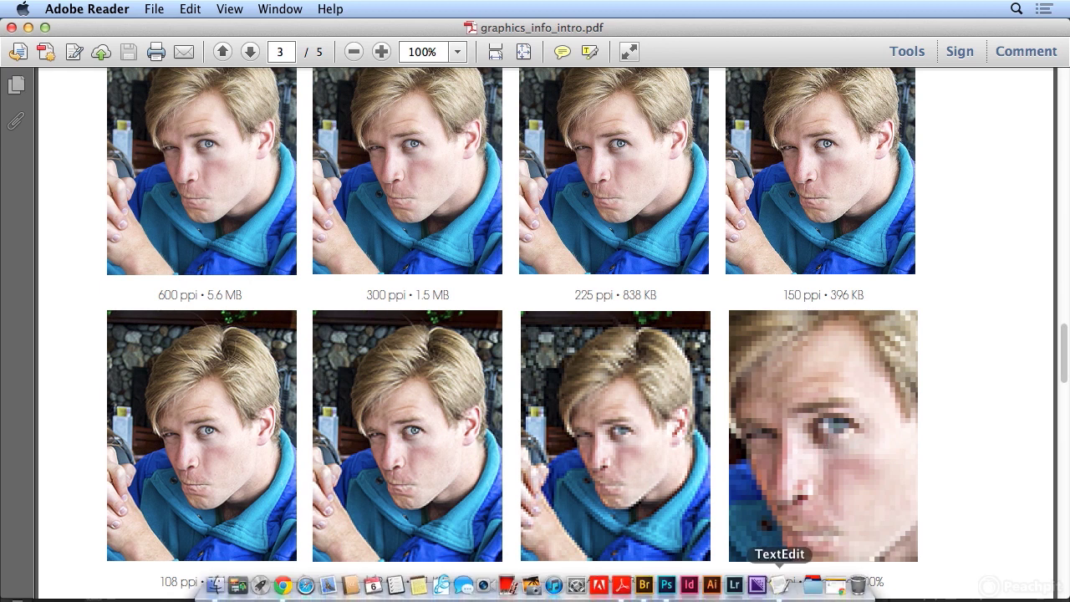
left_click(667, 594)
left_click(134, 8)
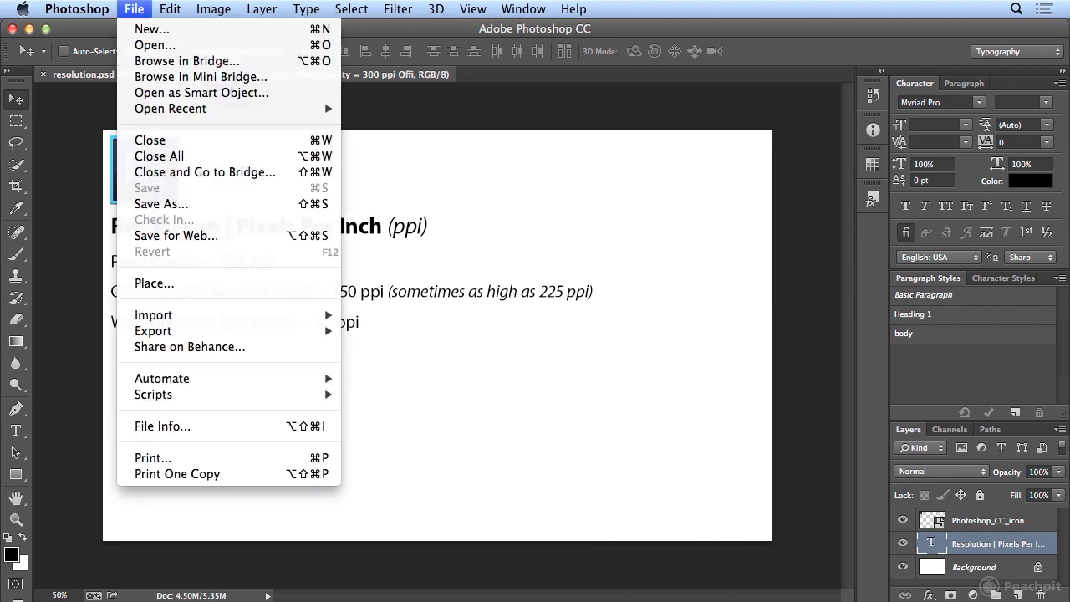
left_click(128, 46)
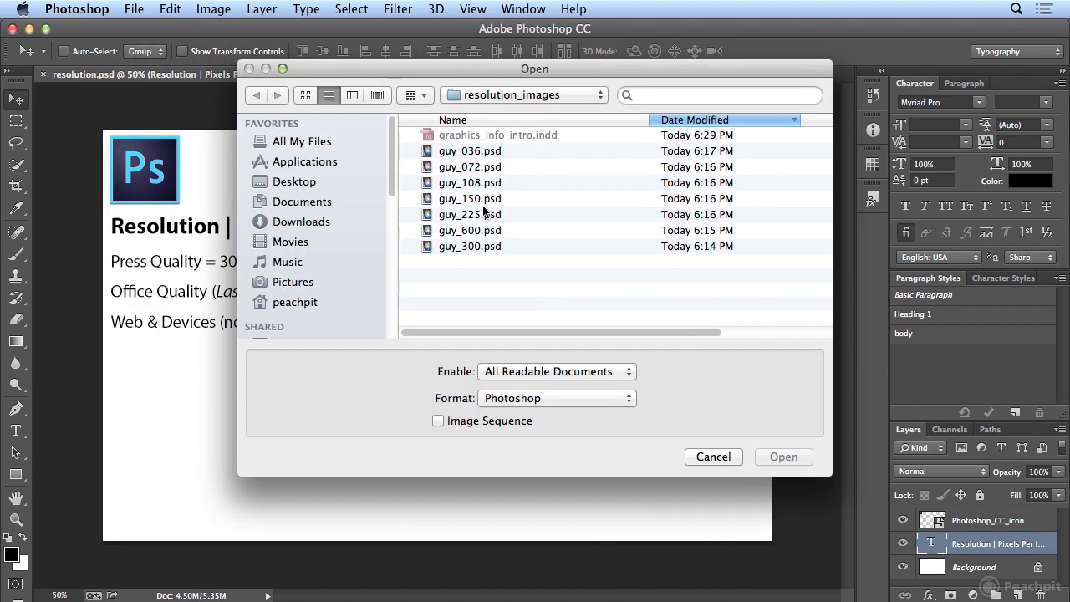
left_click(488, 122)
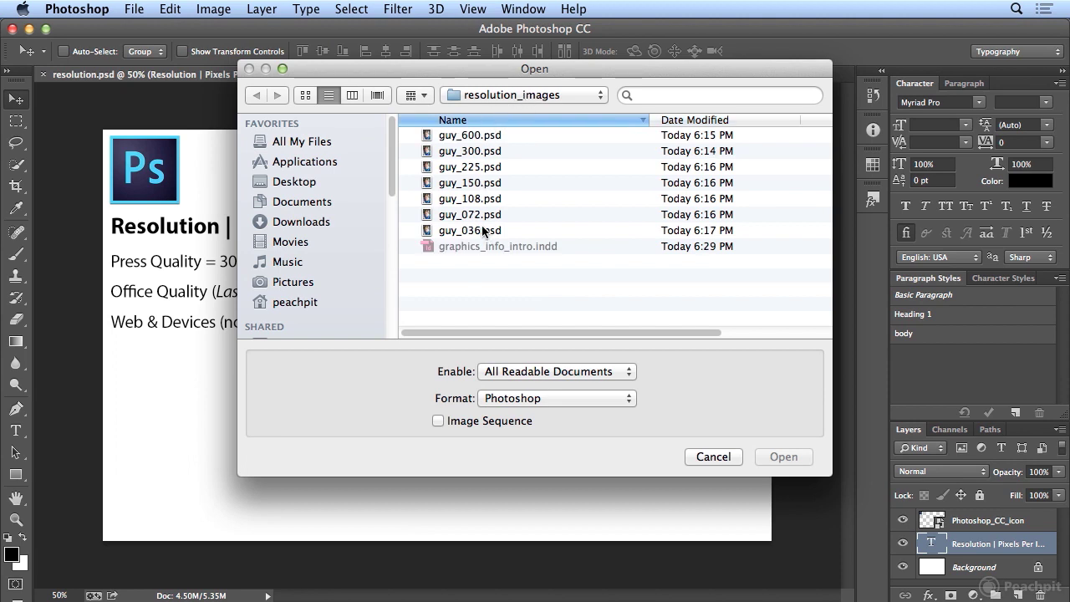
double_click(481, 135)
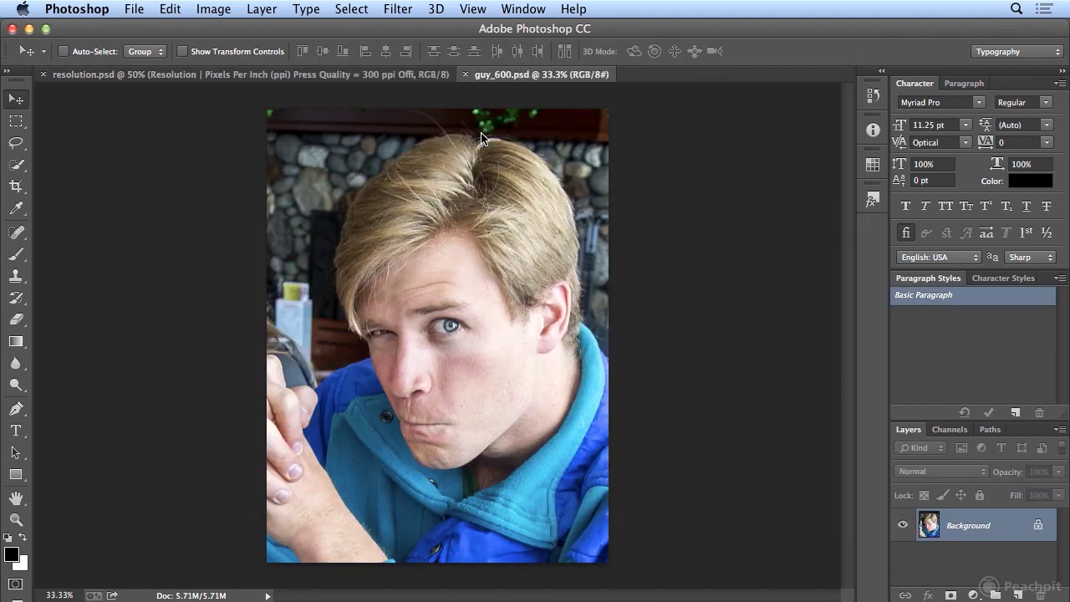
Step: Open guy_300.psd and guy_225.psd from the resolution_images folder
left_click(143, 17)
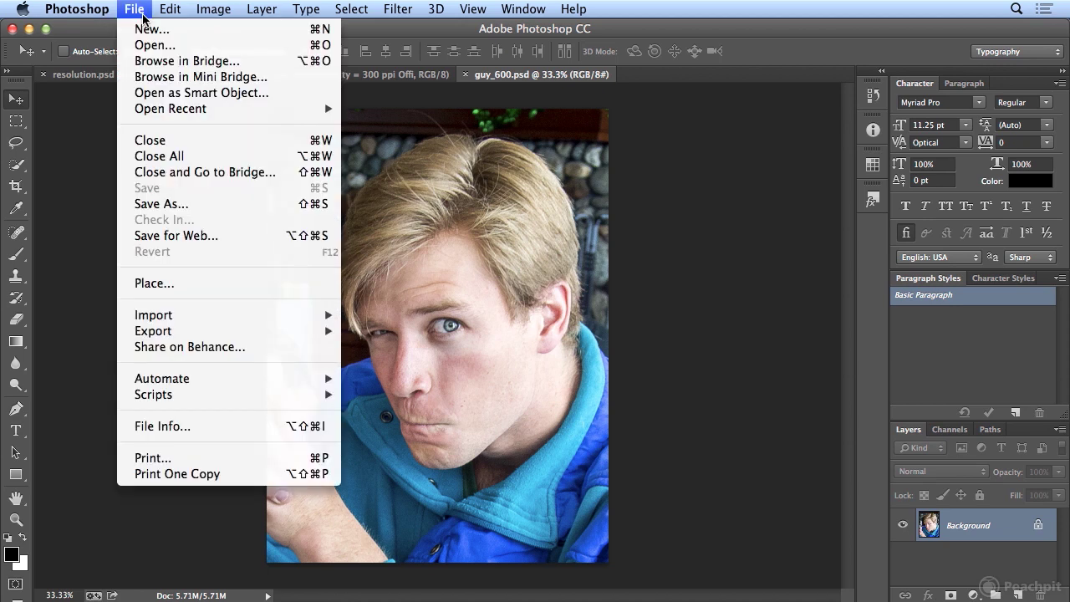
left_click(147, 44)
left_click(489, 151)
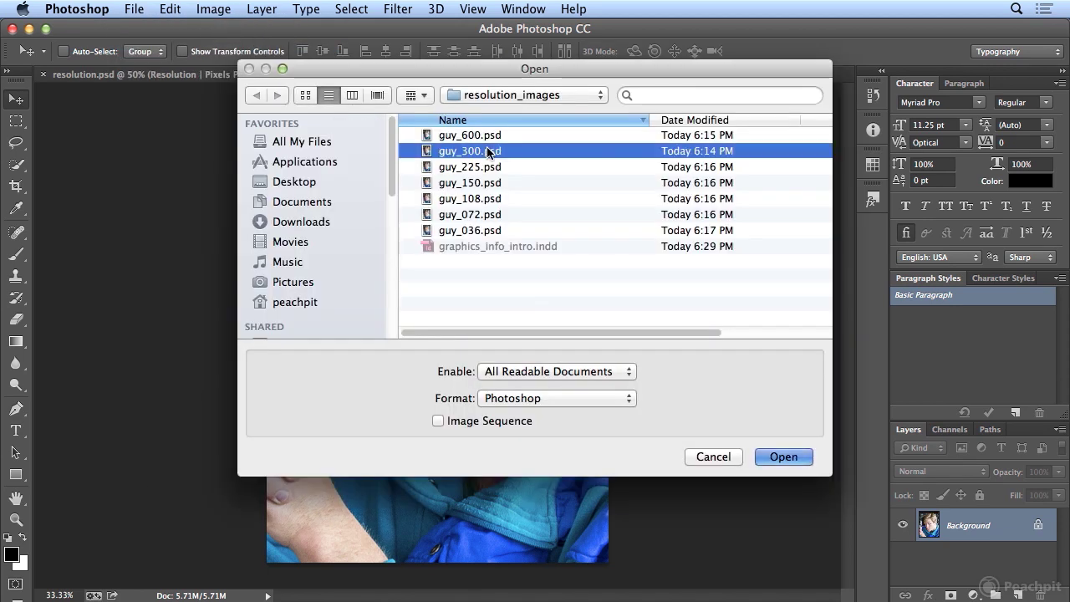
double_click(489, 151)
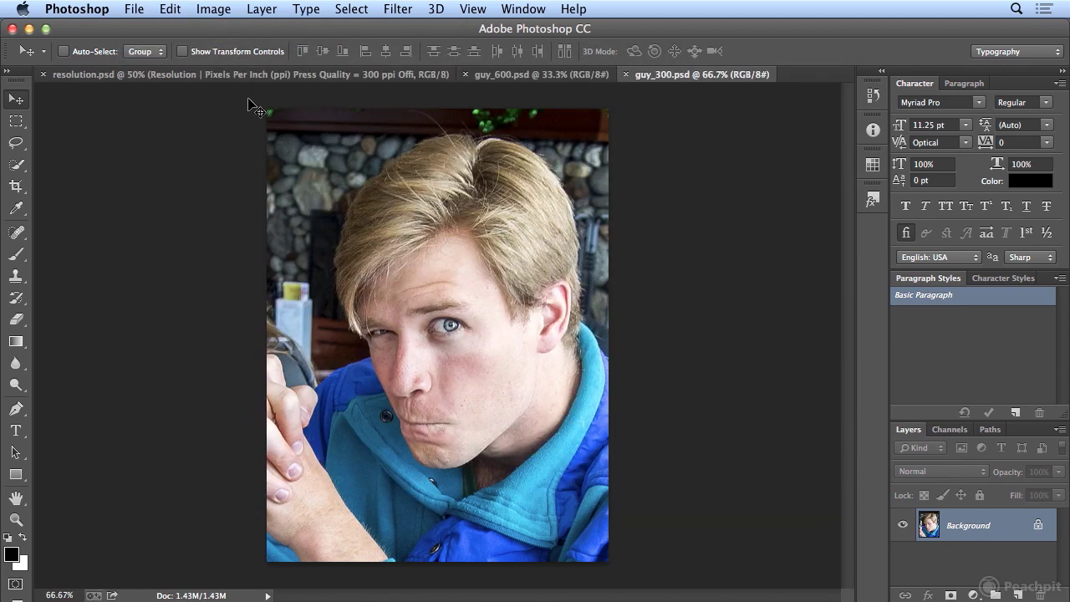
left_click(136, 10)
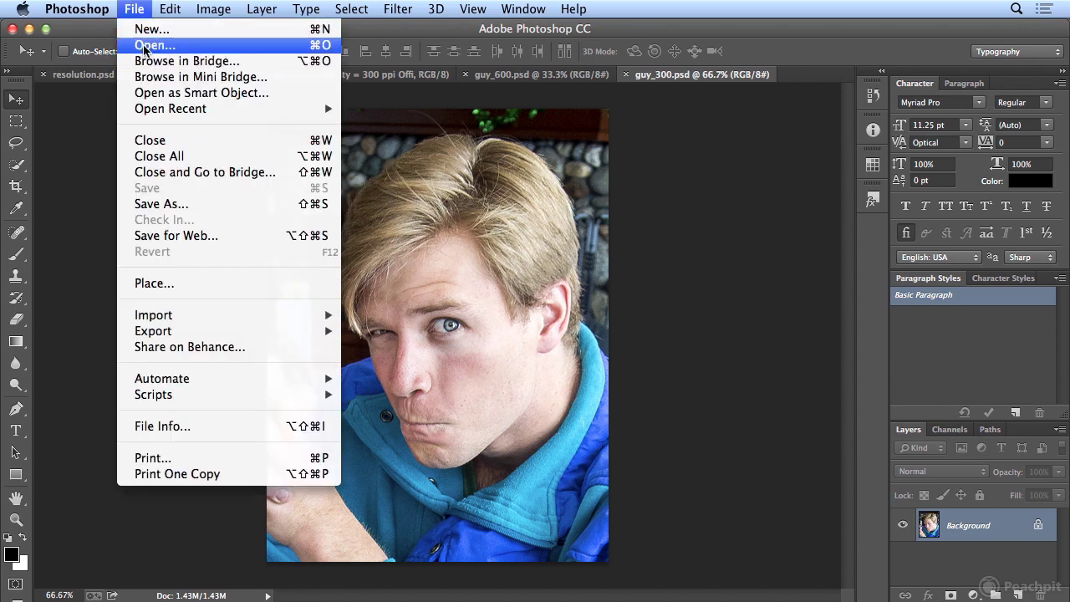
left_click(144, 45)
left_click(460, 168)
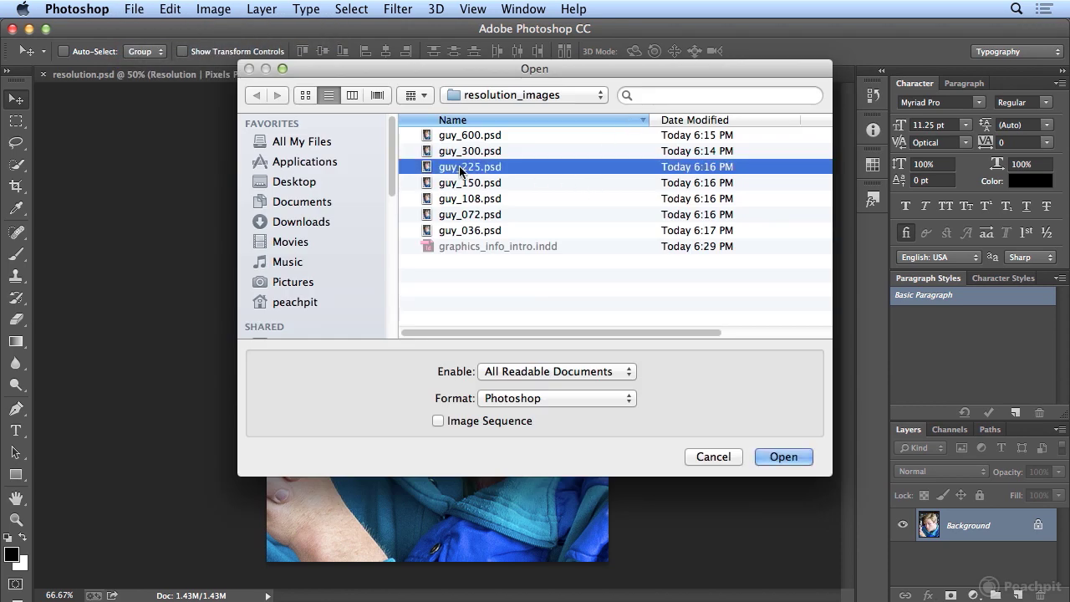
double_click(460, 168)
Step: Open guy_150.psd from the resolution_images folder and close the resolution.psd document
left_click(134, 9)
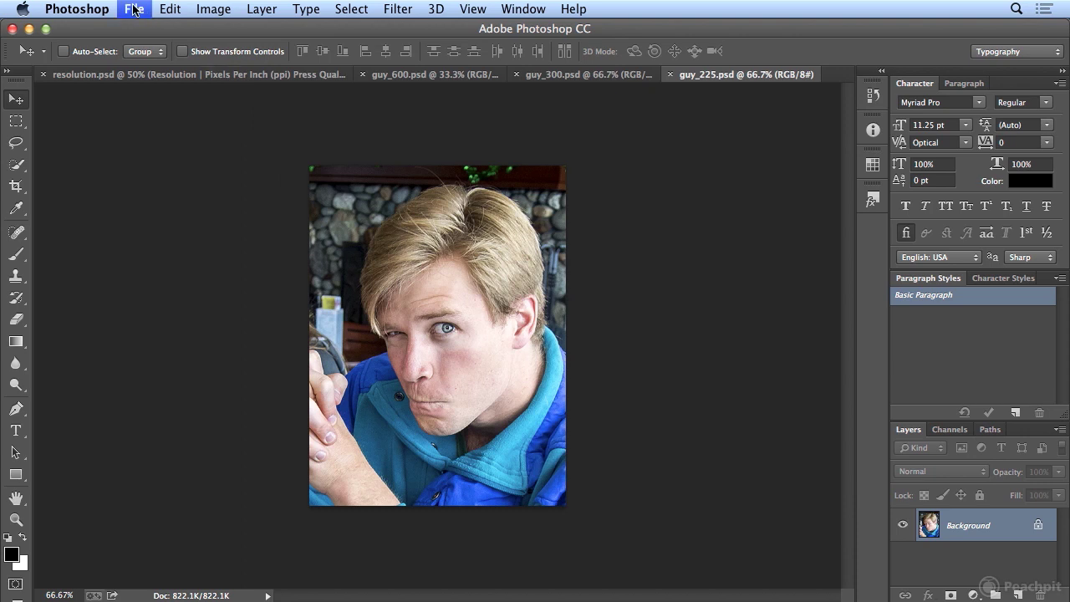
left_click(143, 45)
left_click(494, 183)
double_click(494, 183)
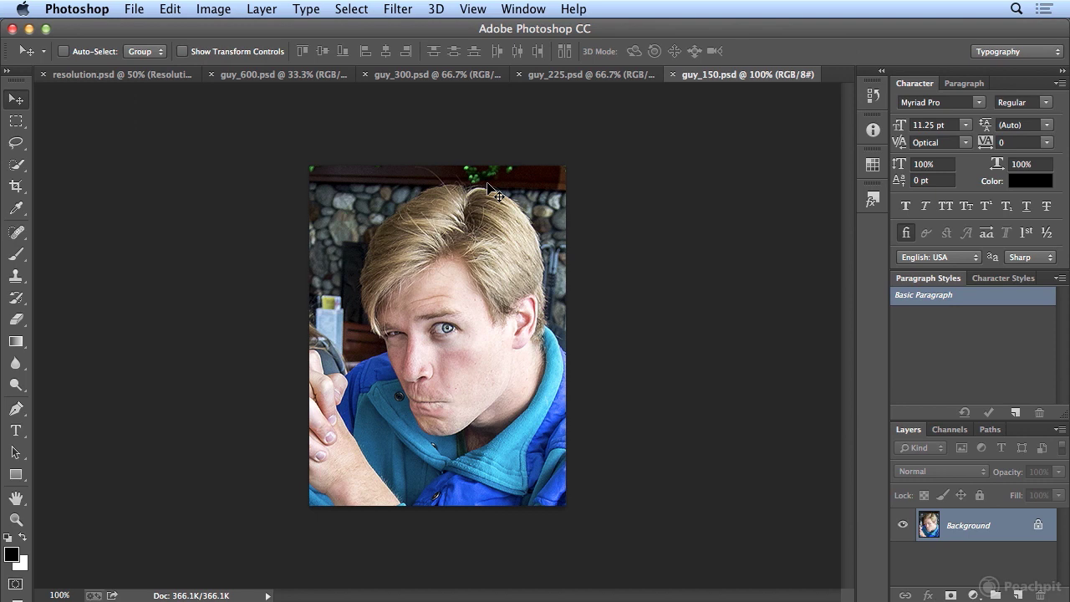
left_click(71, 74)
left_click(45, 74)
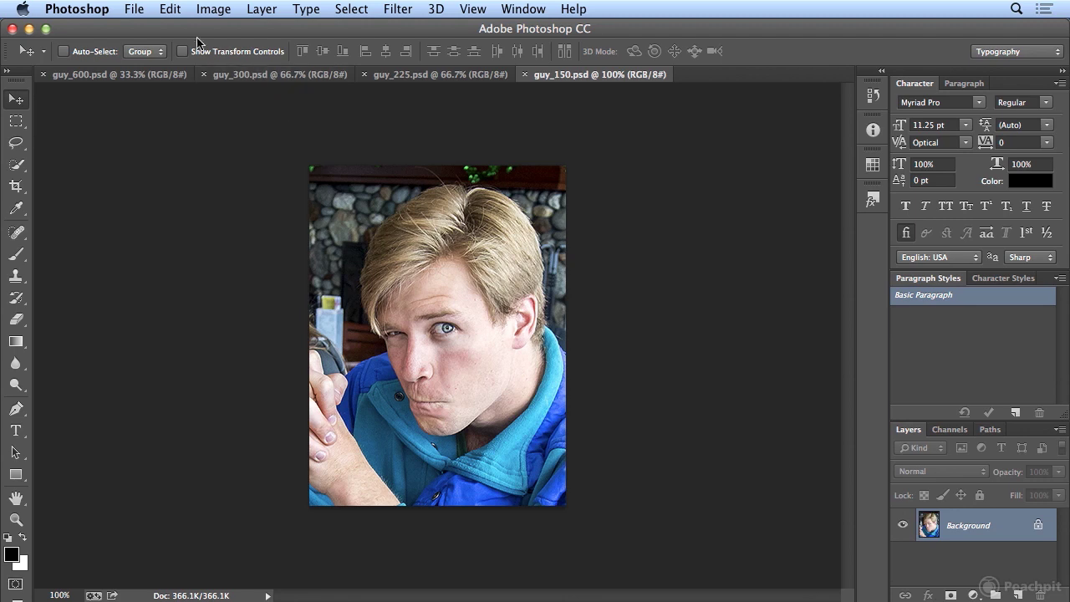
Step: Open guy_108.psd and guy_072.psd from the resolution_images folder
left_click(135, 10)
left_click(146, 45)
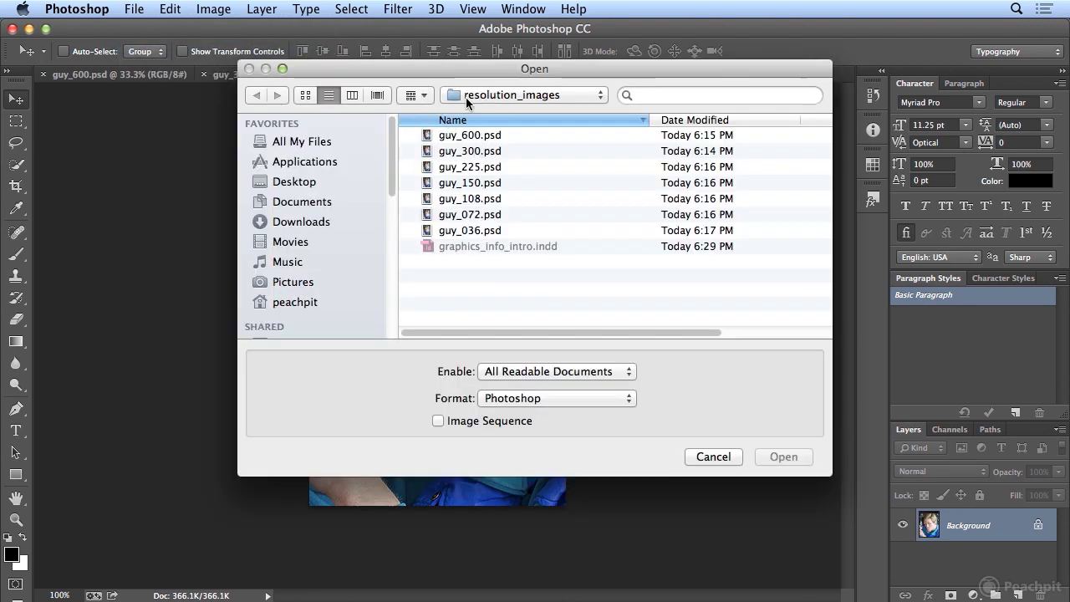
left_click_drag(463, 67, 459, 100)
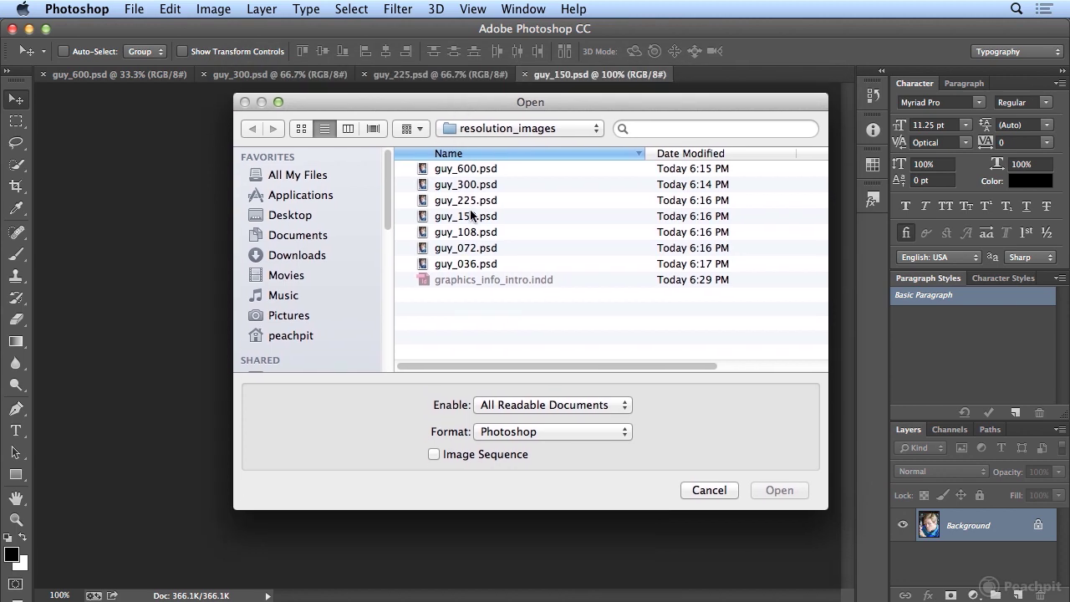
double_click(466, 233)
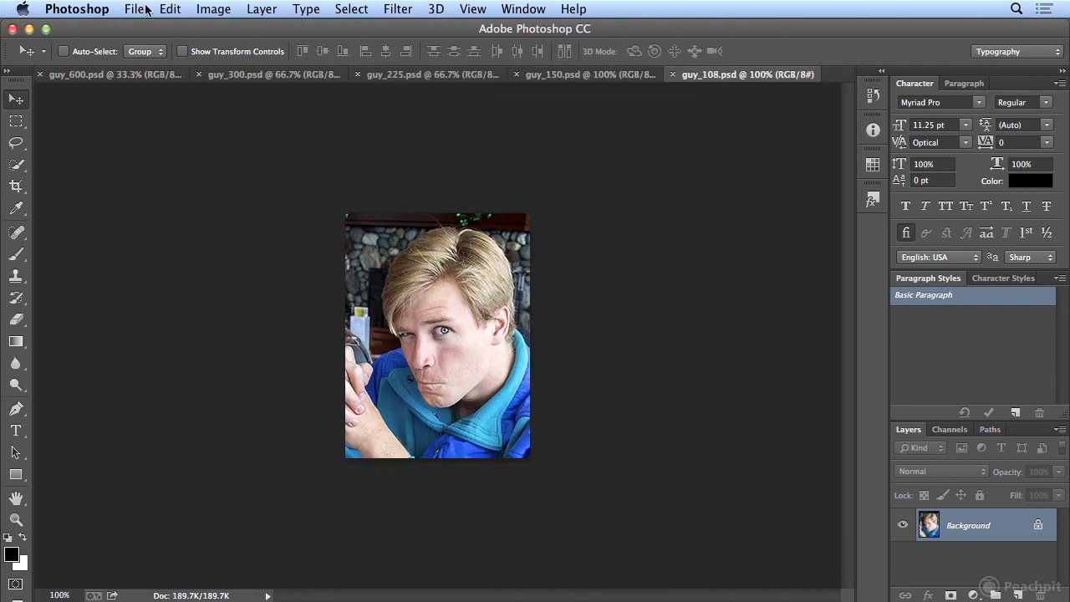
left_click(135, 9)
left_click(139, 45)
double_click(498, 246)
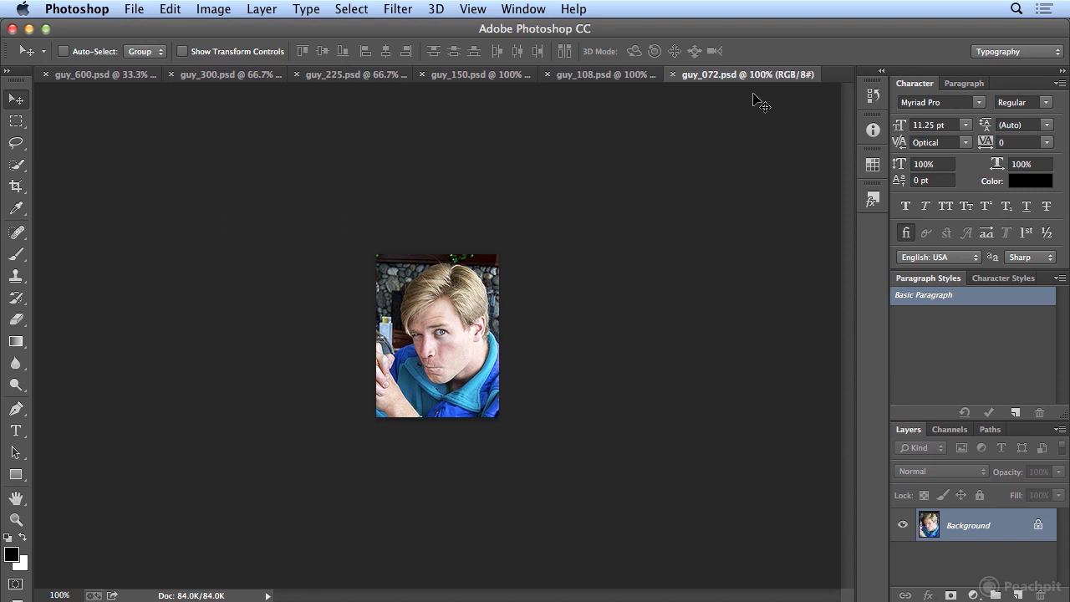
Step: Hide the side panels and arrange the six open photos in a 6-up layout
key("Tab")
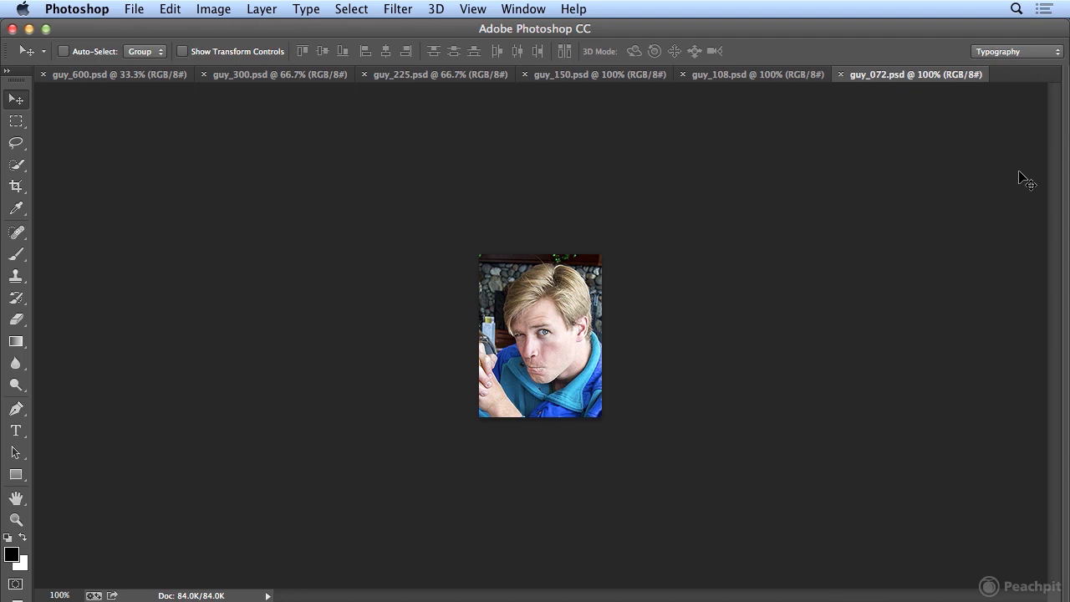
left_click(514, 8)
mouse_move(513, 30)
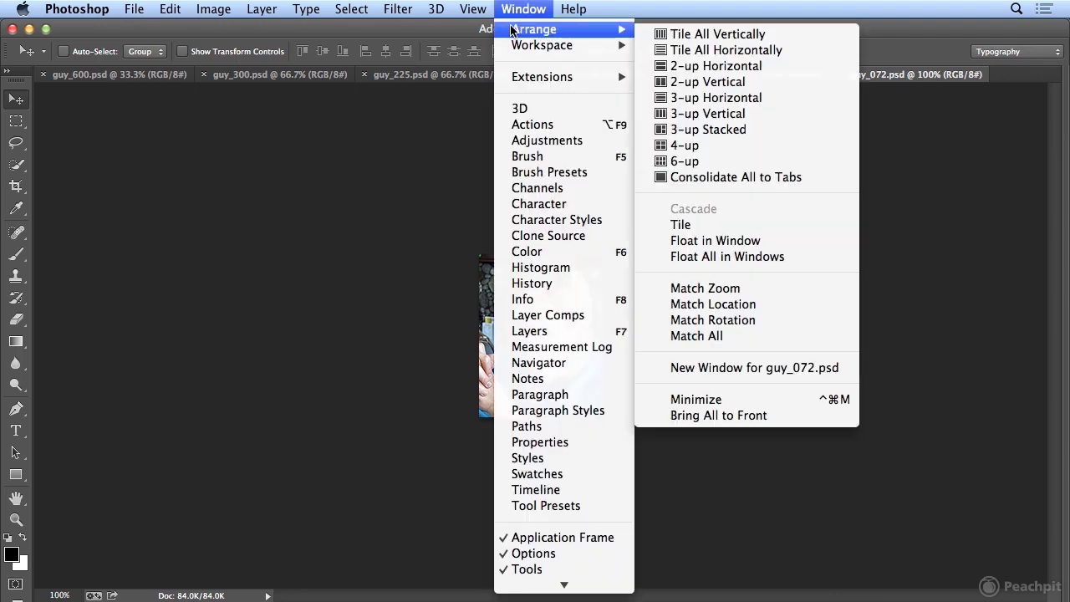
left_click(719, 160)
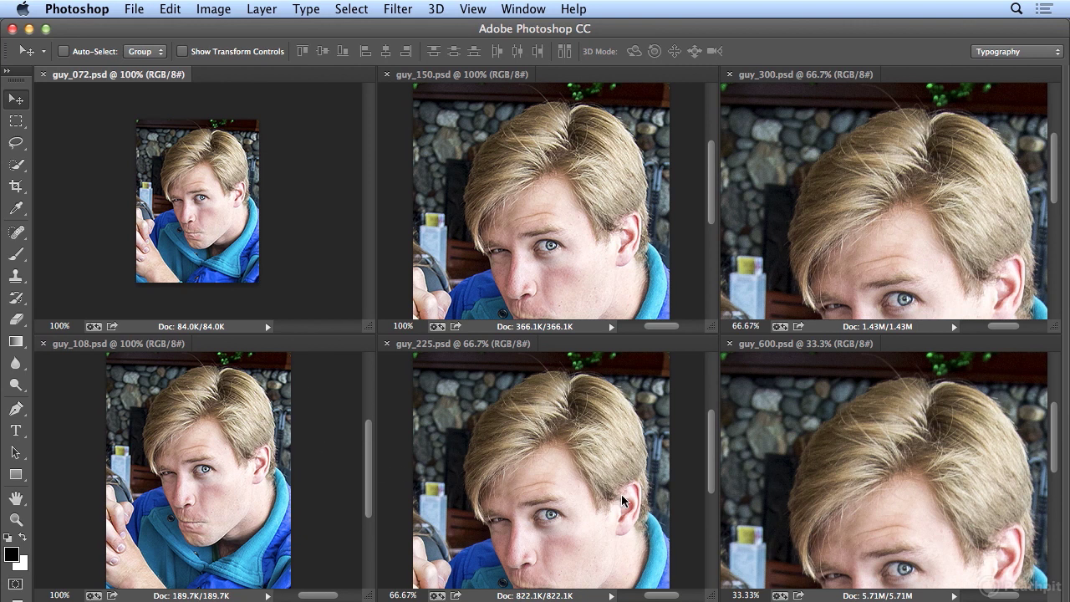
Step: Match the zoom, location and rotation of all six photo windows to guy_072.psd at 100%
scroll(840, 474, "down", 5)
scroll(840, 478, "up", 5)
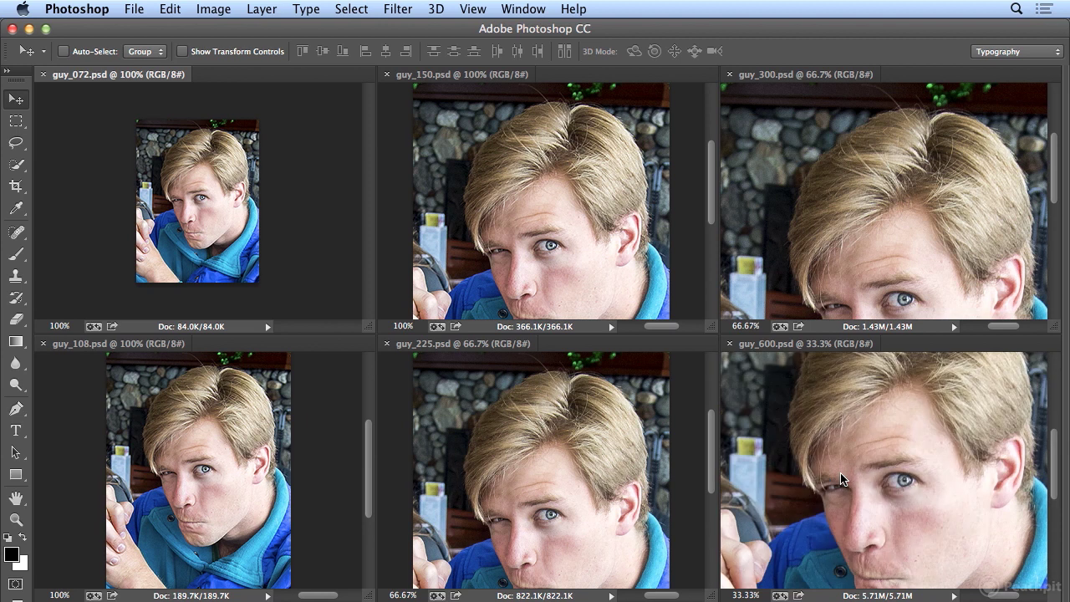
scroll(842, 474, "down", 3)
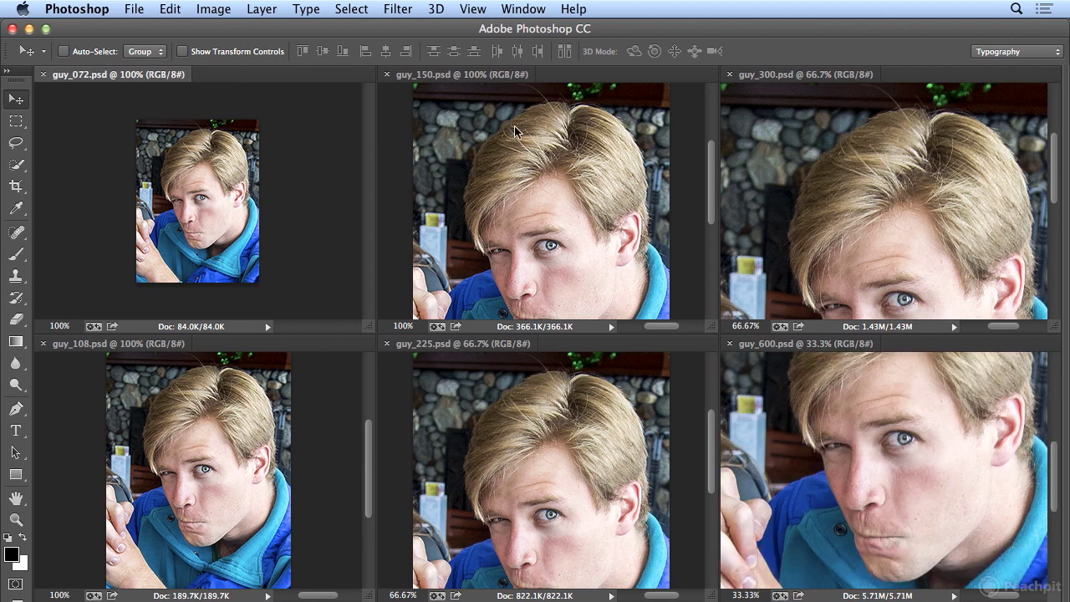
left_click(513, 10)
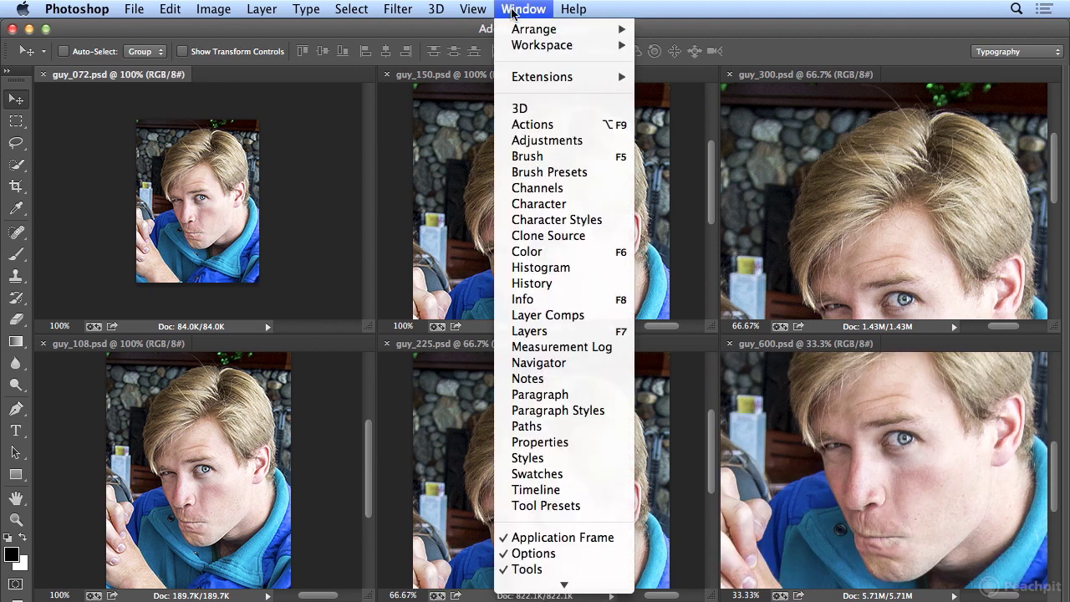
mouse_move(516, 32)
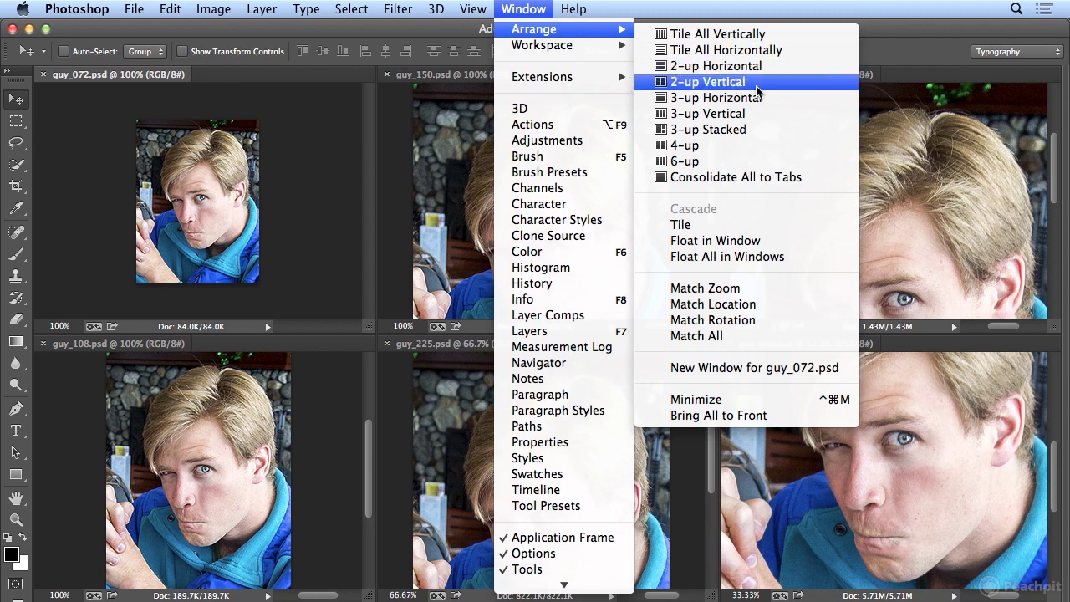
left_click(746, 335)
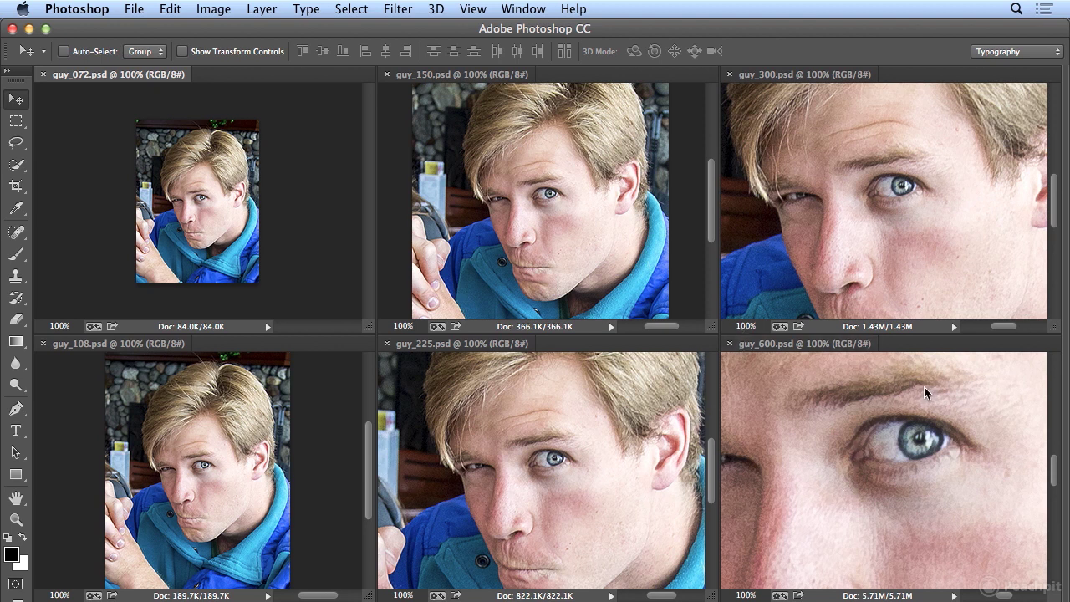
Step: Show guy_072.psd, guy_300.psd and guy_150.psd at print size
left_click(473, 8)
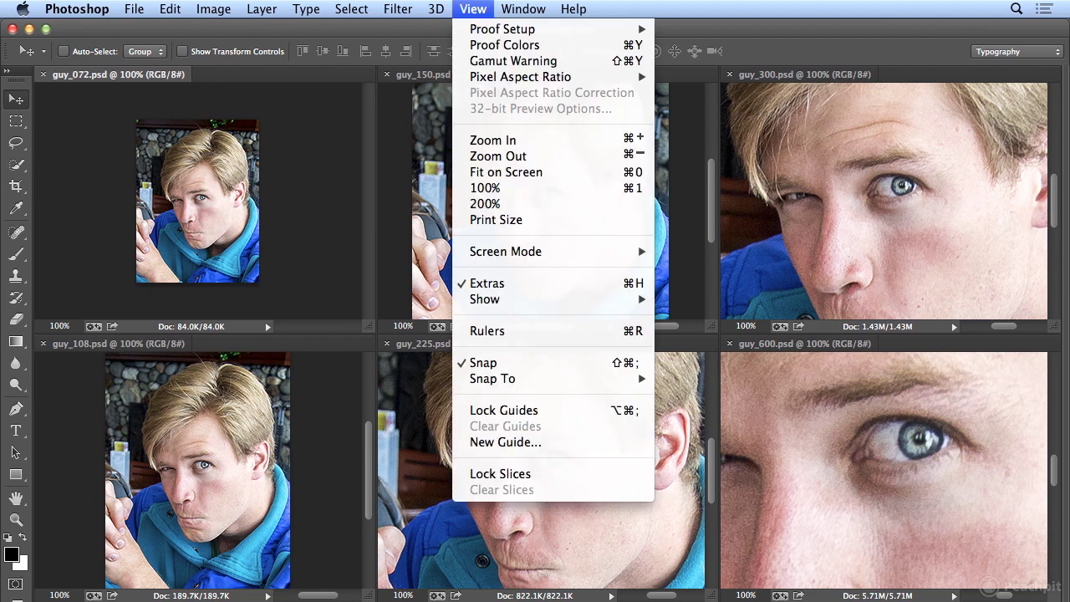
left_click(493, 220)
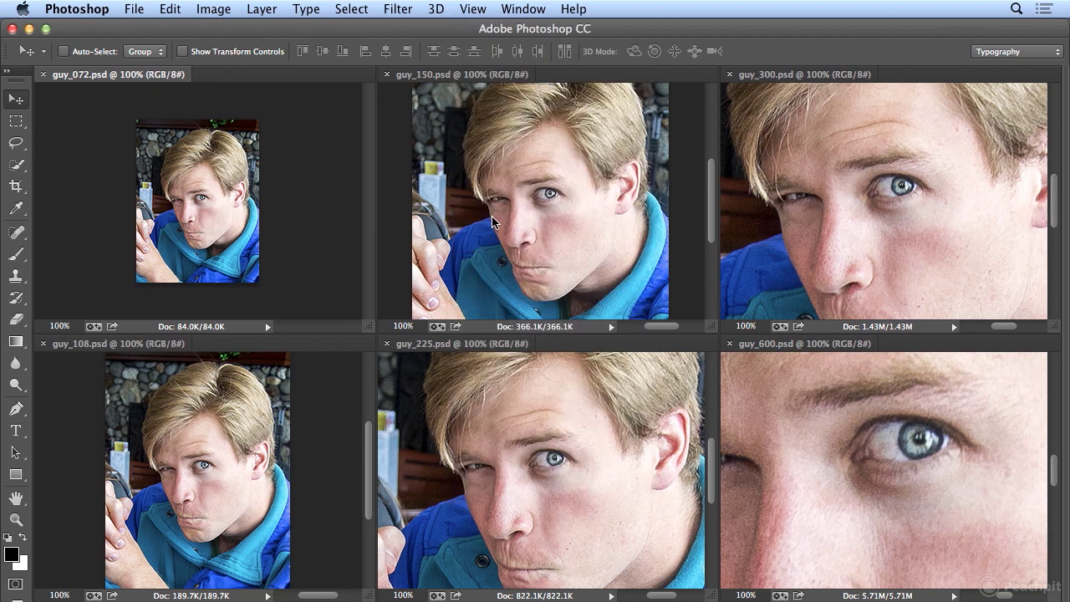
left_click(908, 90)
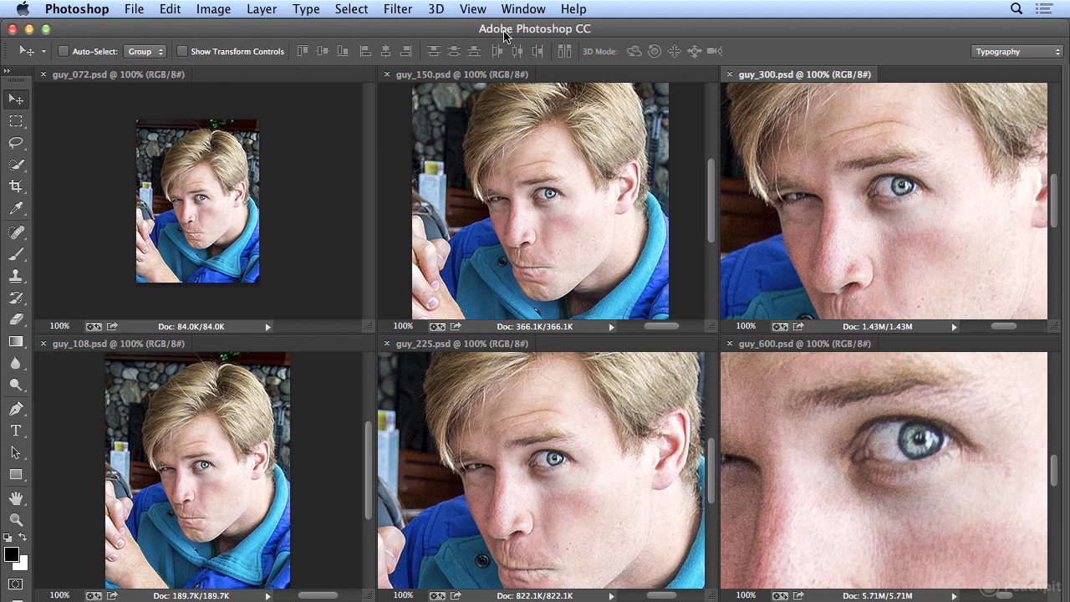
left_click(477, 9)
left_click(516, 217)
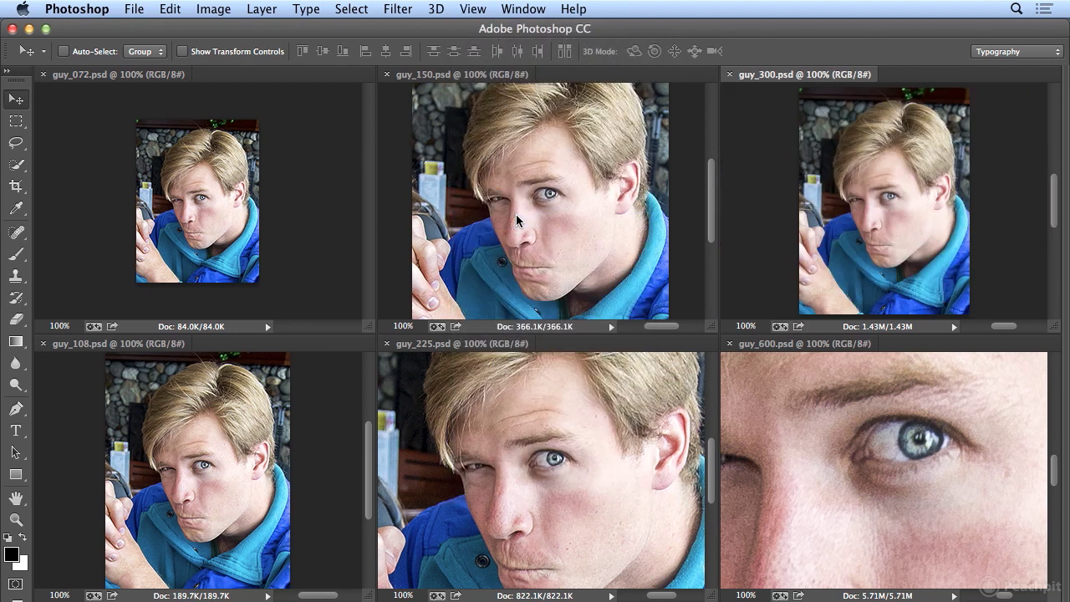
left_click(517, 215)
left_click(473, 9)
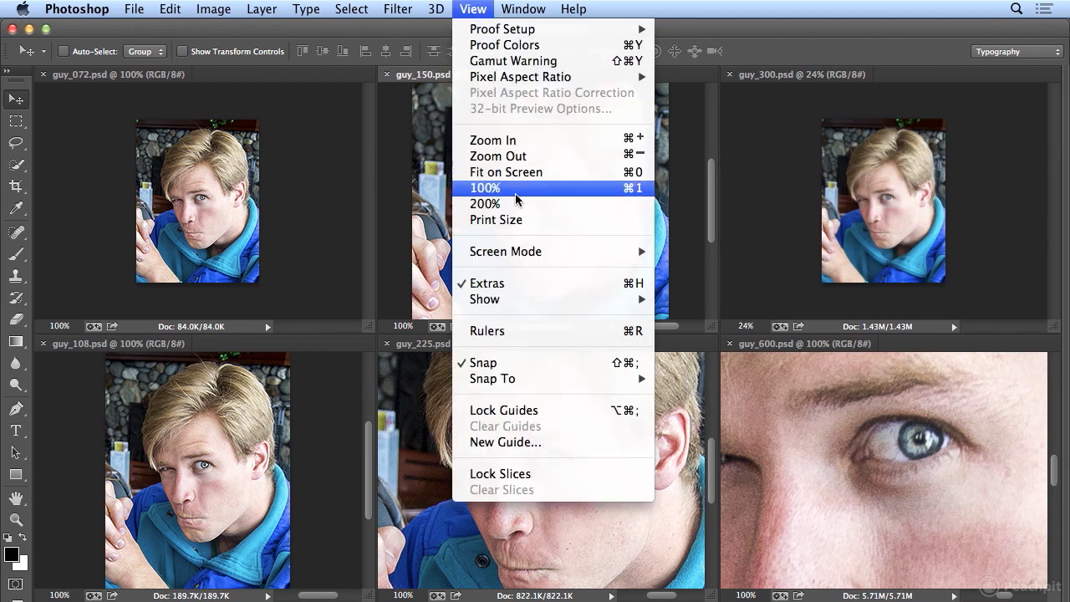
left_click(522, 222)
Step: Show guy_225.psd and guy_600.psd at print size
left_click(547, 386)
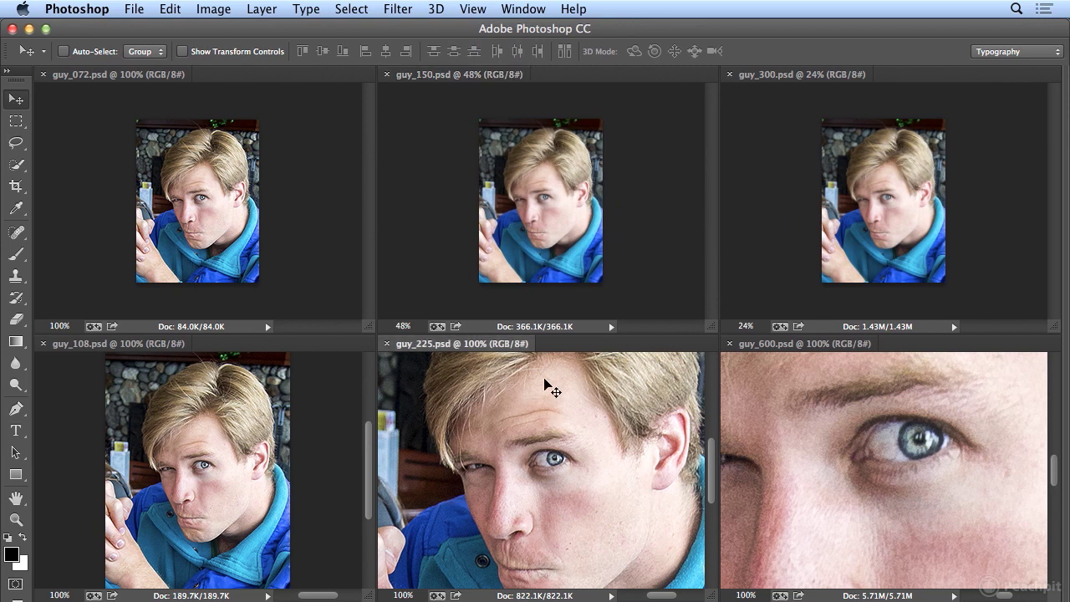
left_click(478, 9)
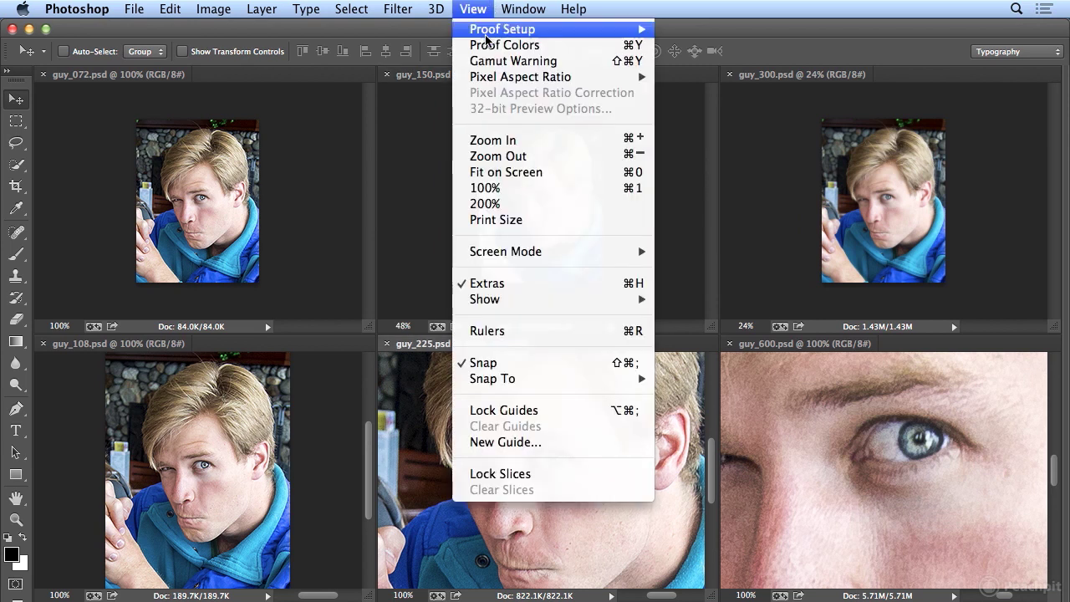
left_click(506, 219)
left_click(828, 494)
left_click(474, 10)
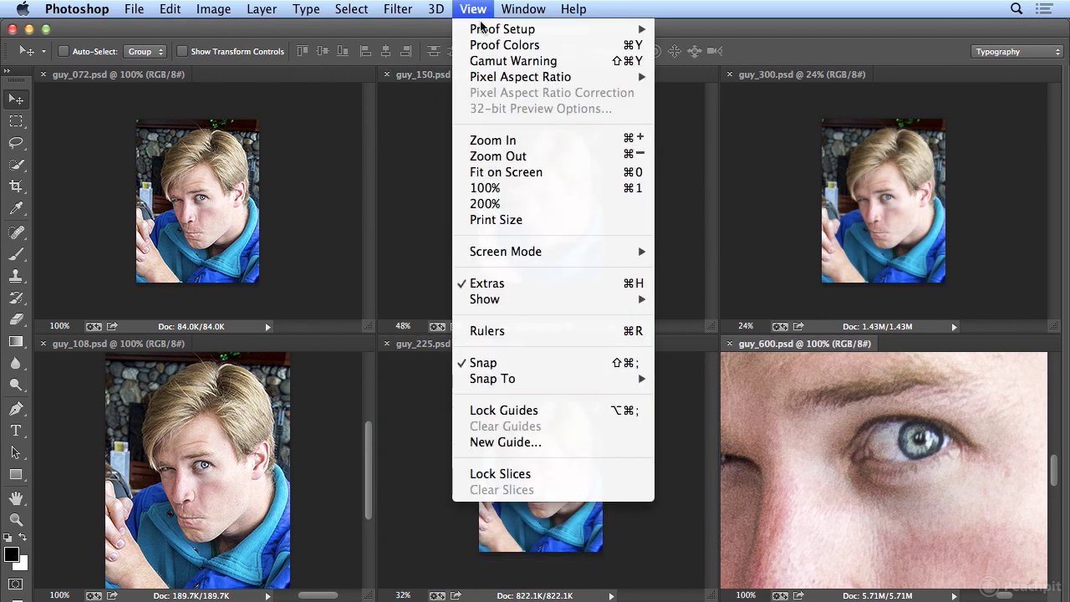
left_click(514, 220)
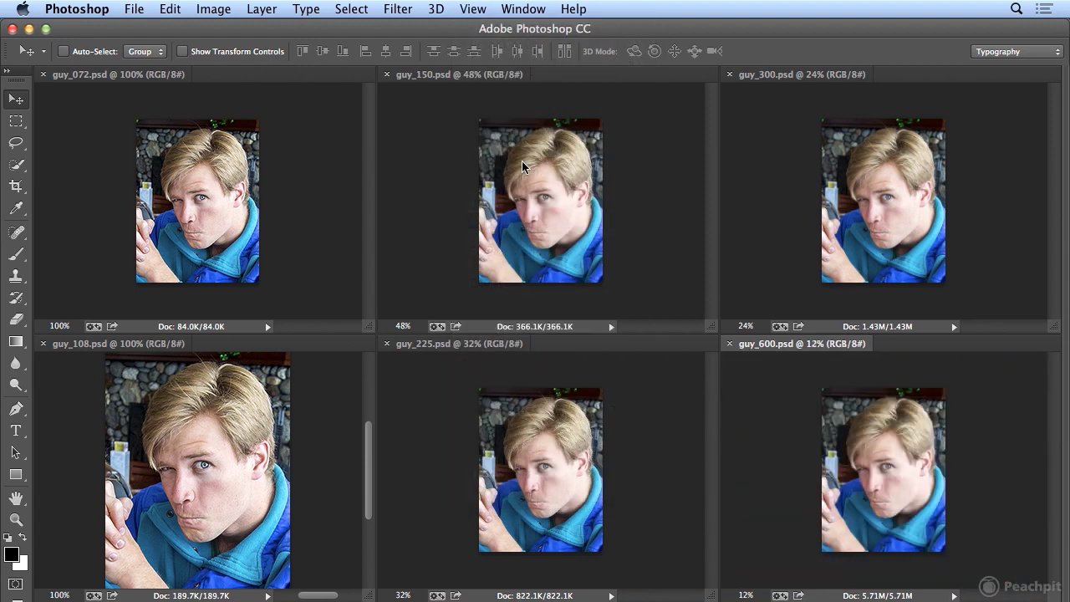
Step: Match the zoom, location and rotation of all six photo windows to guy_600.psd
left_click(512, 9)
mouse_move(535, 30)
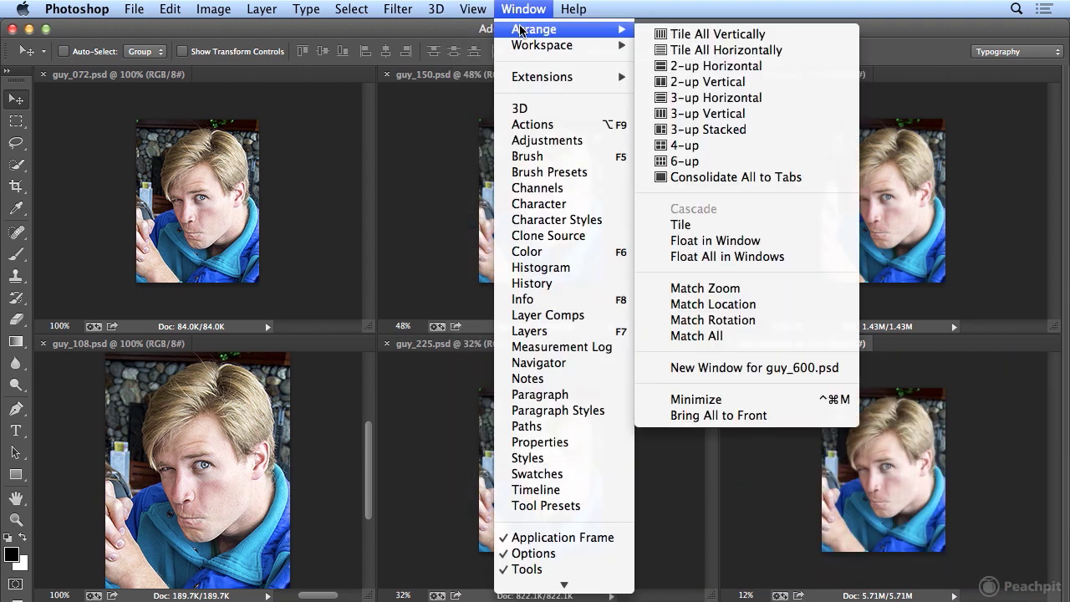
left_click(809, 335)
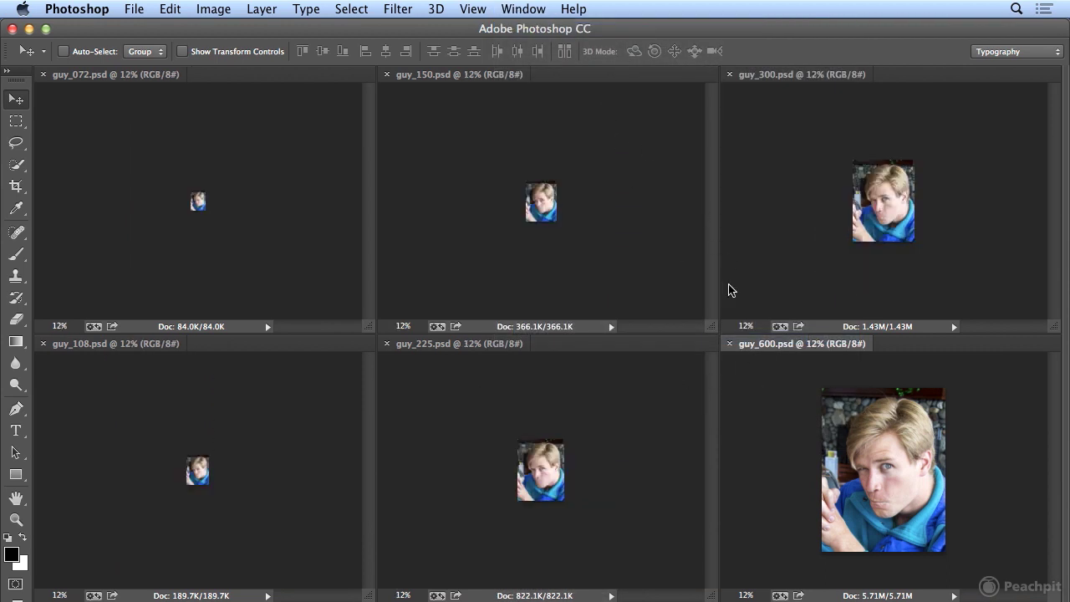
Step: Show guy_600.psd at print size and check its physical dimensions and resolution in Image Size without changing them
left_click(473, 9)
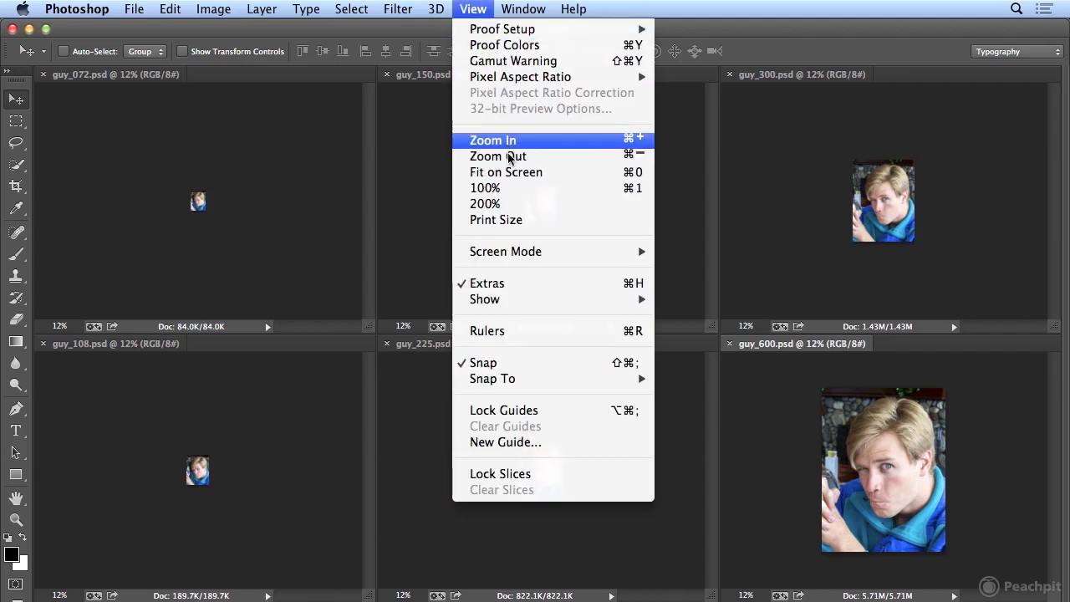
left_click(535, 220)
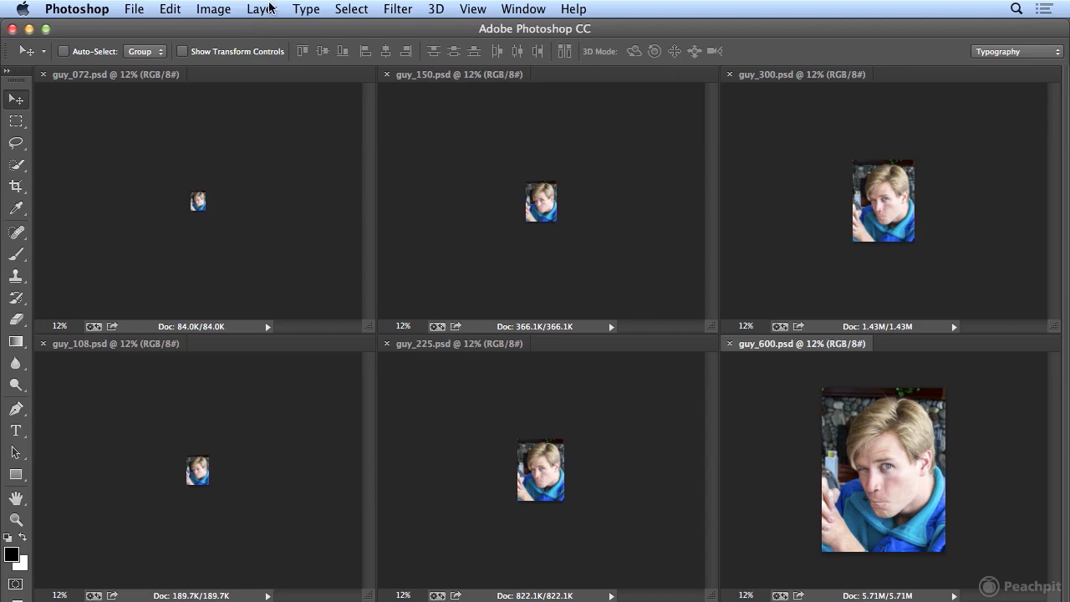
left_click(213, 8)
left_click(244, 155)
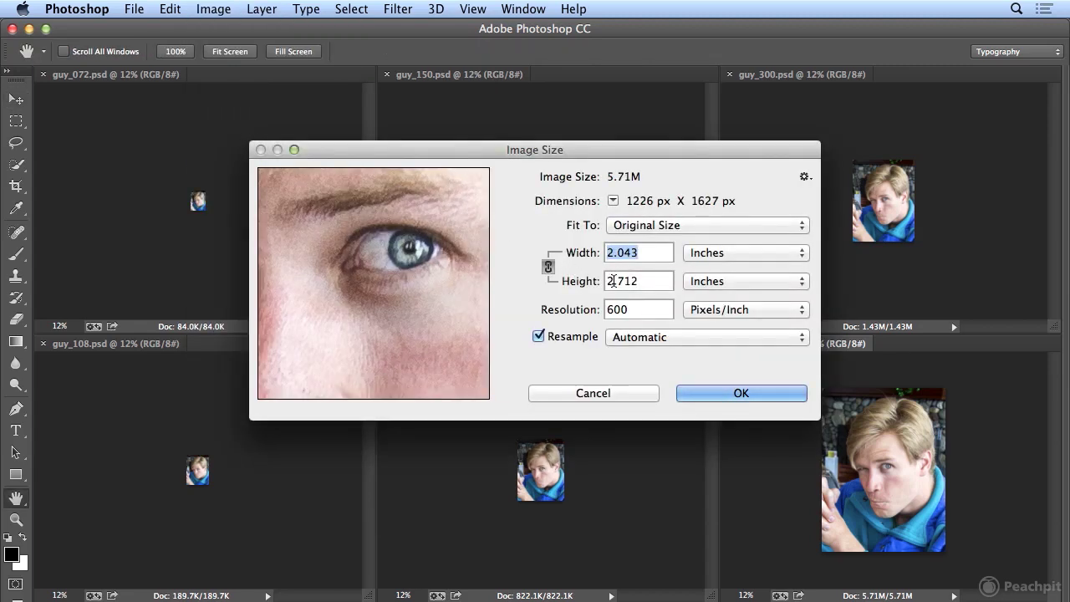
left_click(773, 393)
Step: Set guy_300.psd, guy_150.psd and guy_225.psd to print size so they can be compared with guy_600.psd
left_click(807, 232)
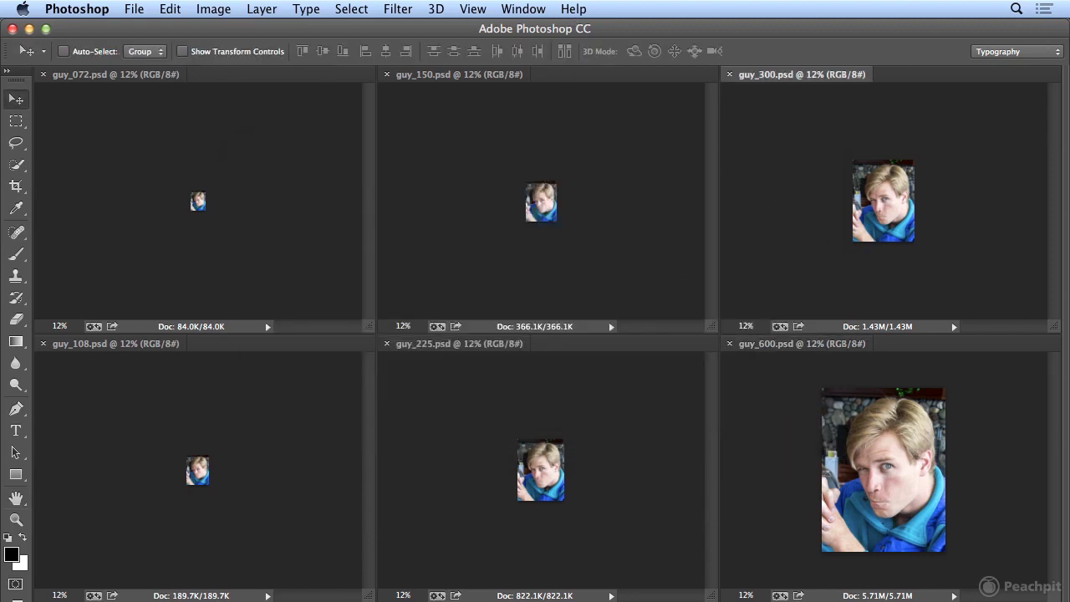
left_click(472, 8)
left_click(503, 214)
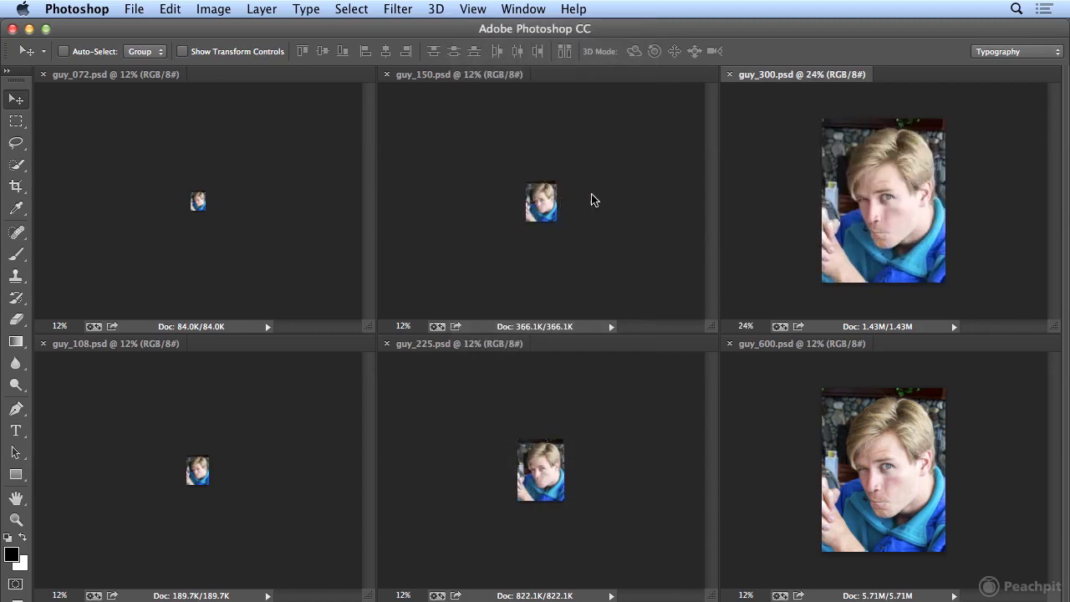
left_click(639, 185)
left_click(472, 9)
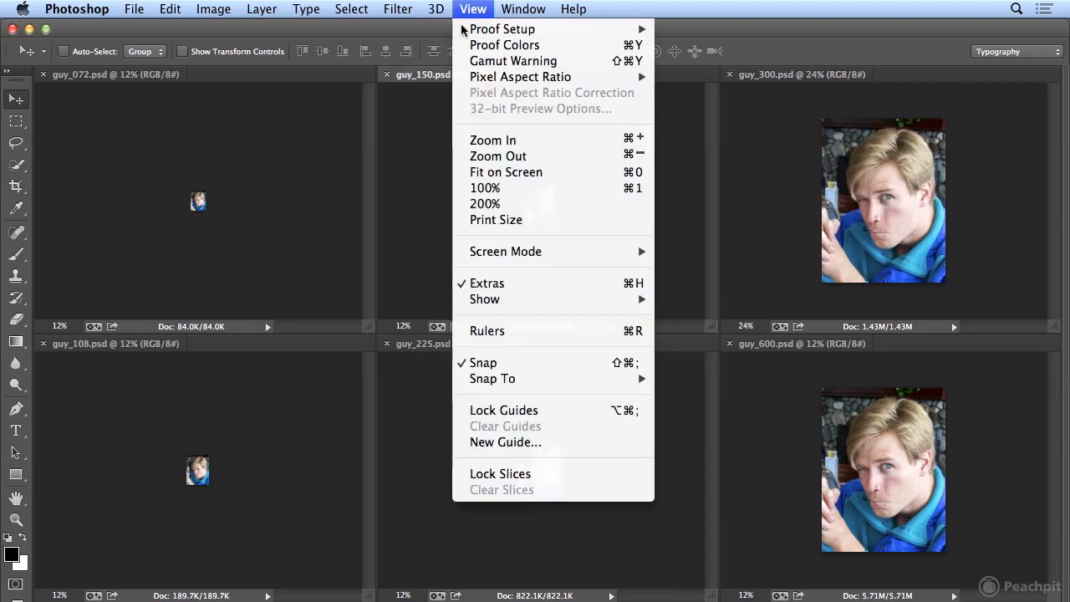
left_click(489, 220)
left_click(637, 371)
left_click(473, 8)
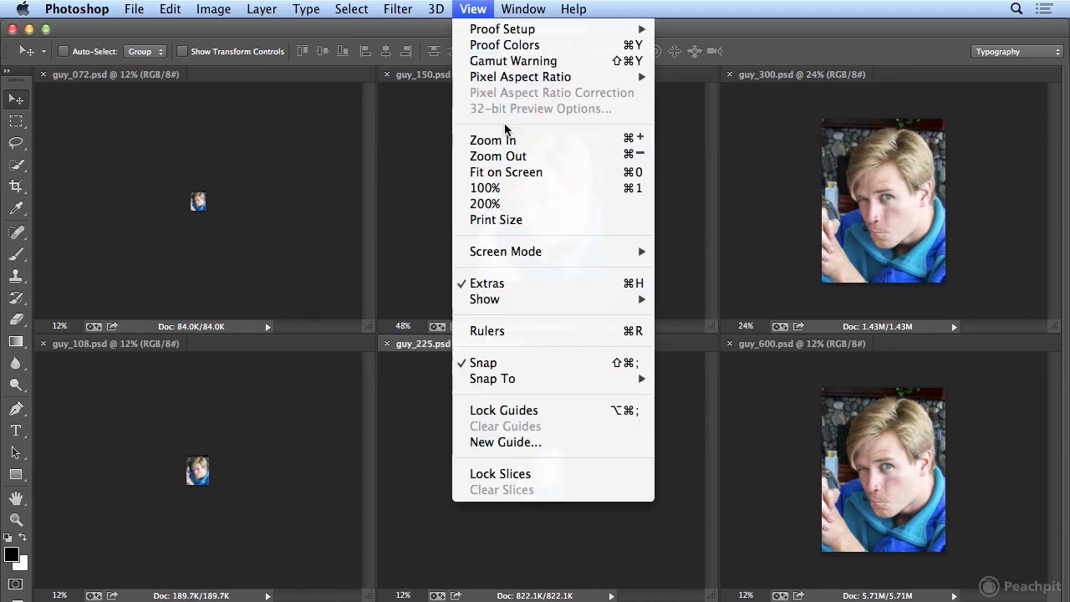
left_click(514, 222)
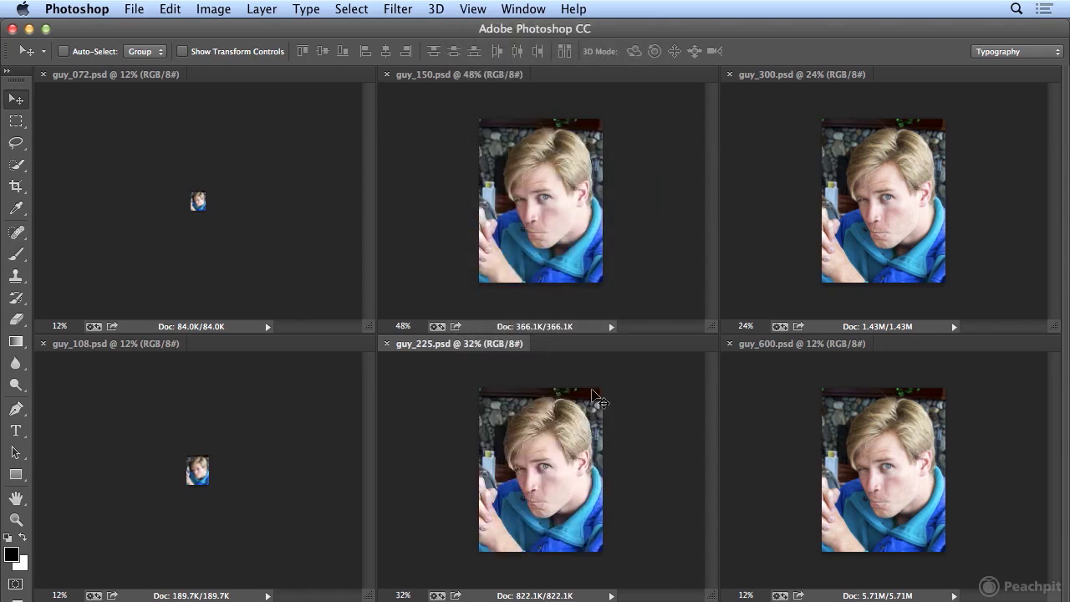
Step: Set guy_108.psd and guy_072.psd to print size as well
left_click(252, 407)
left_click(472, 8)
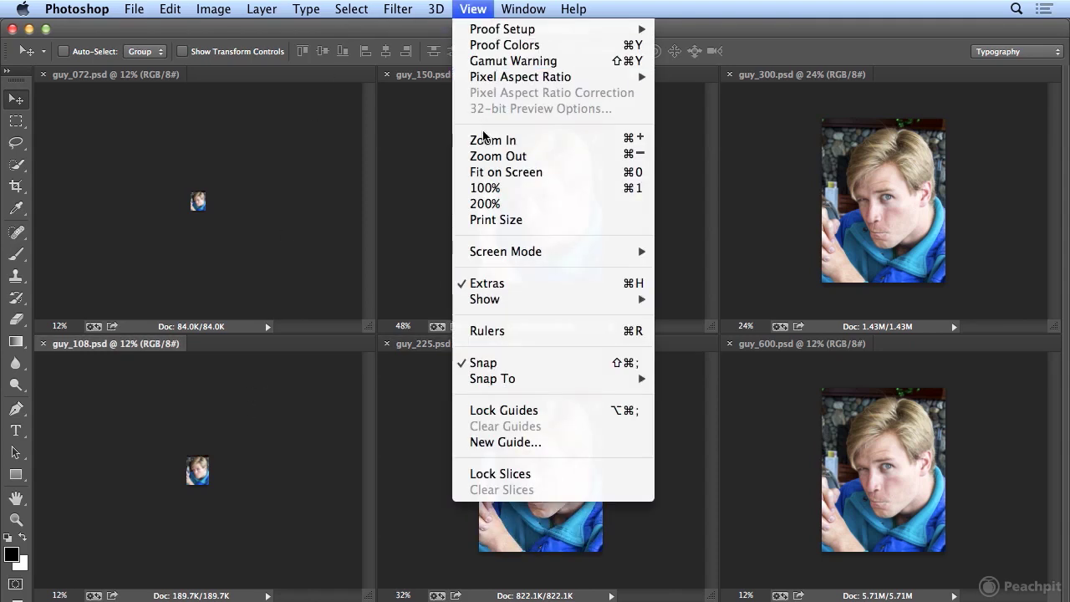
left_click(499, 221)
left_click(320, 172)
left_click(473, 9)
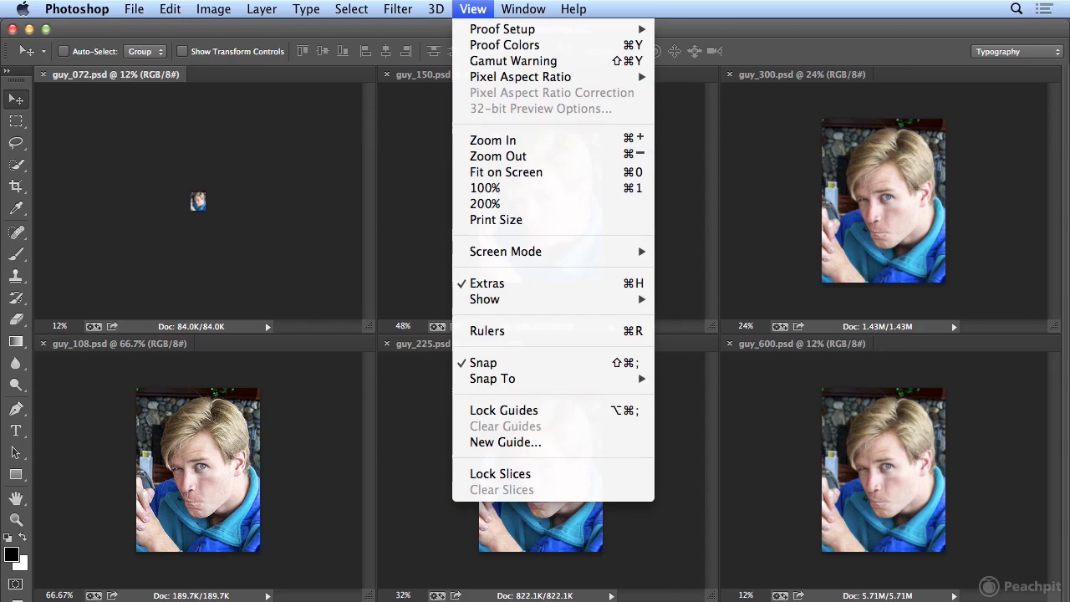
left_click(493, 222)
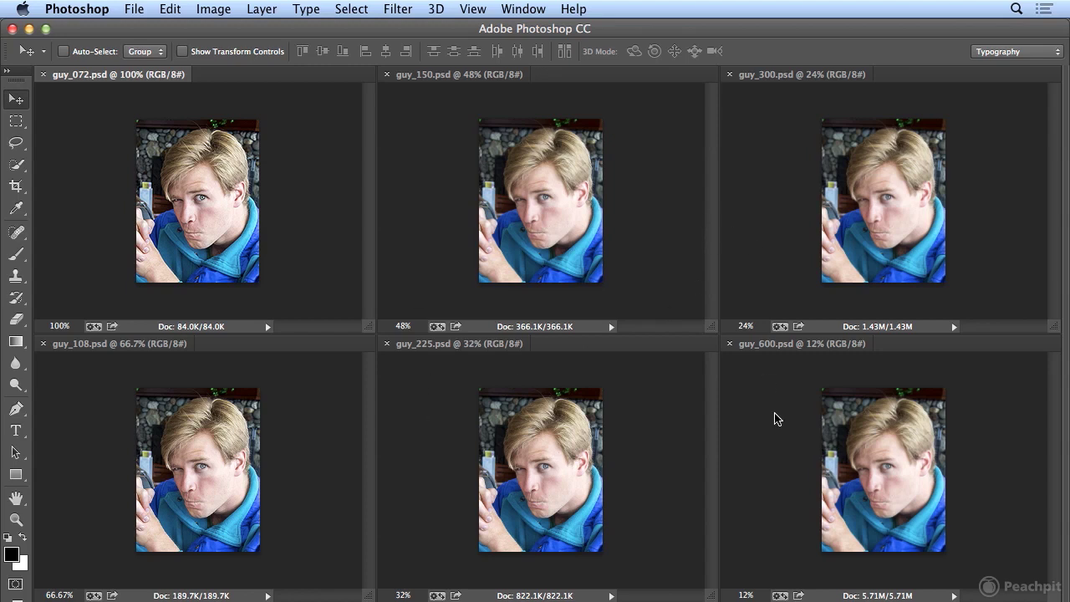
Step: Reopen the recent file resolution.psd and consolidate all open documents to tabs
left_click(128, 10)
mouse_move(163, 109)
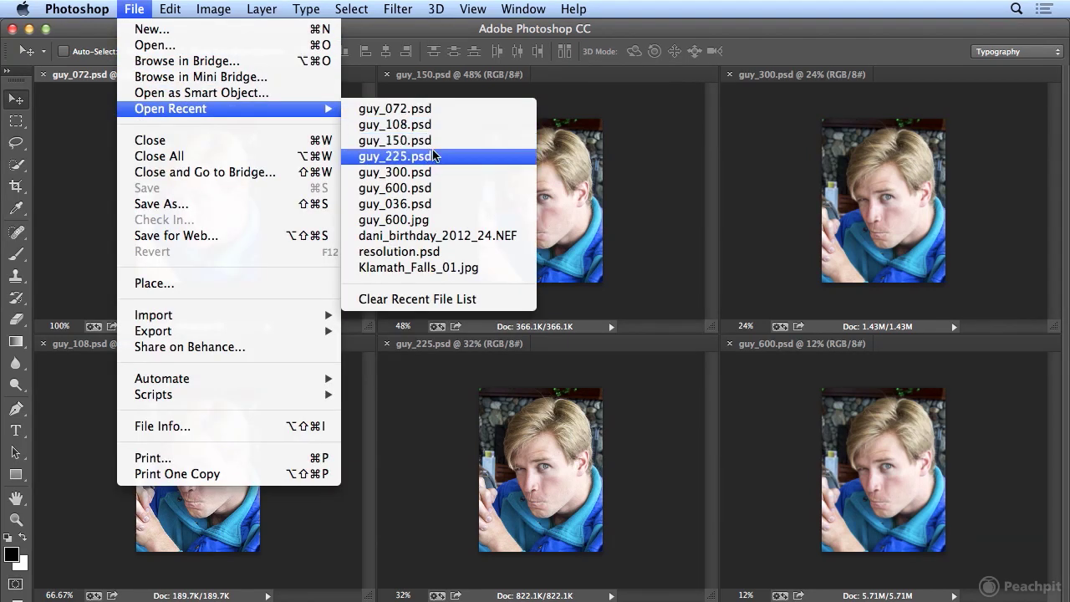
left_click(458, 257)
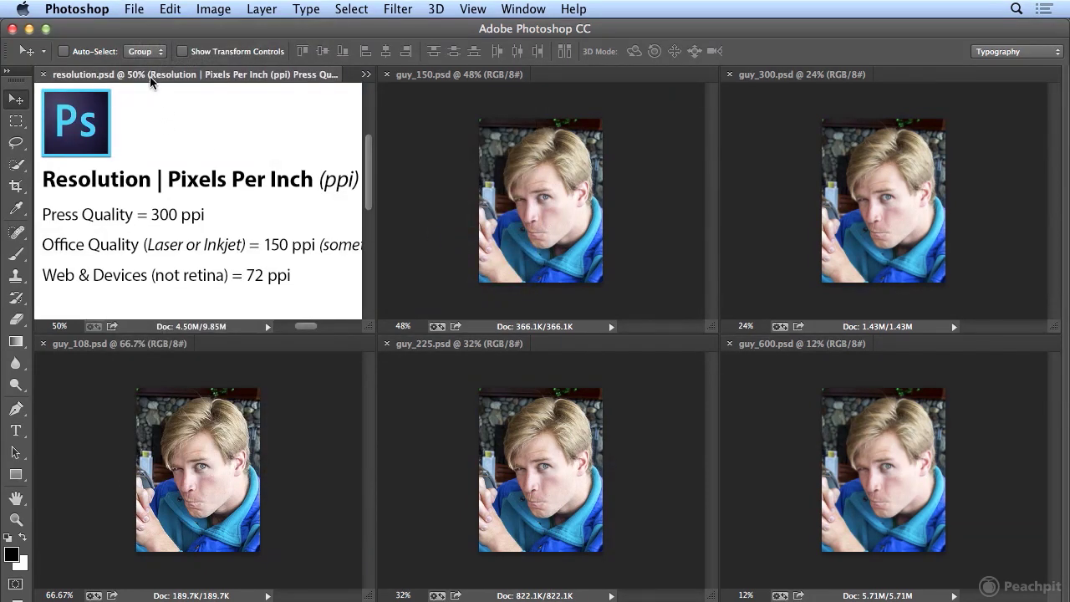
left_click(530, 10)
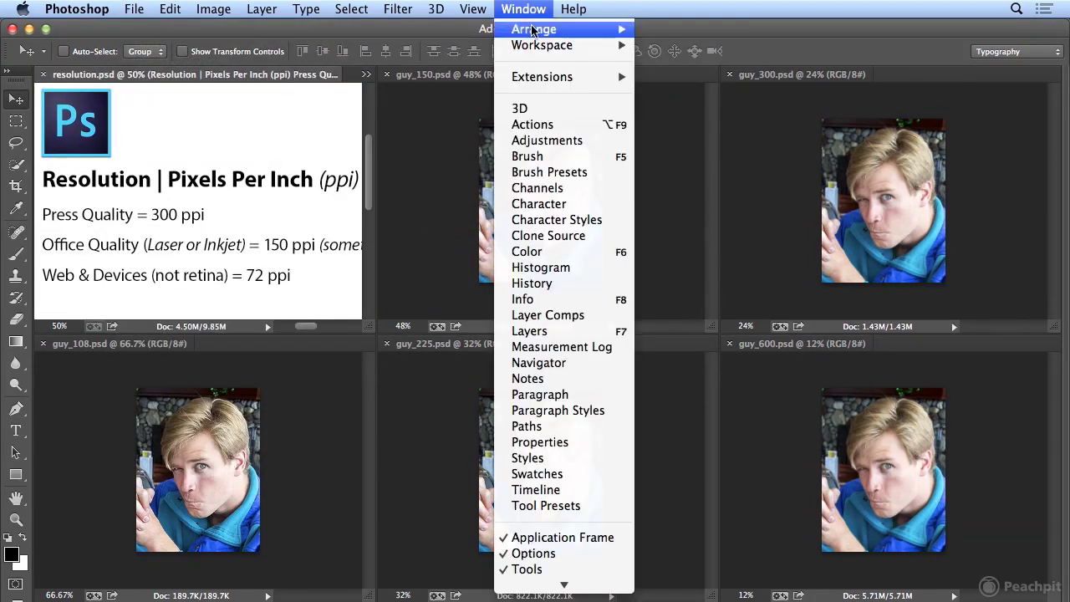
mouse_move(533, 30)
left_click(746, 177)
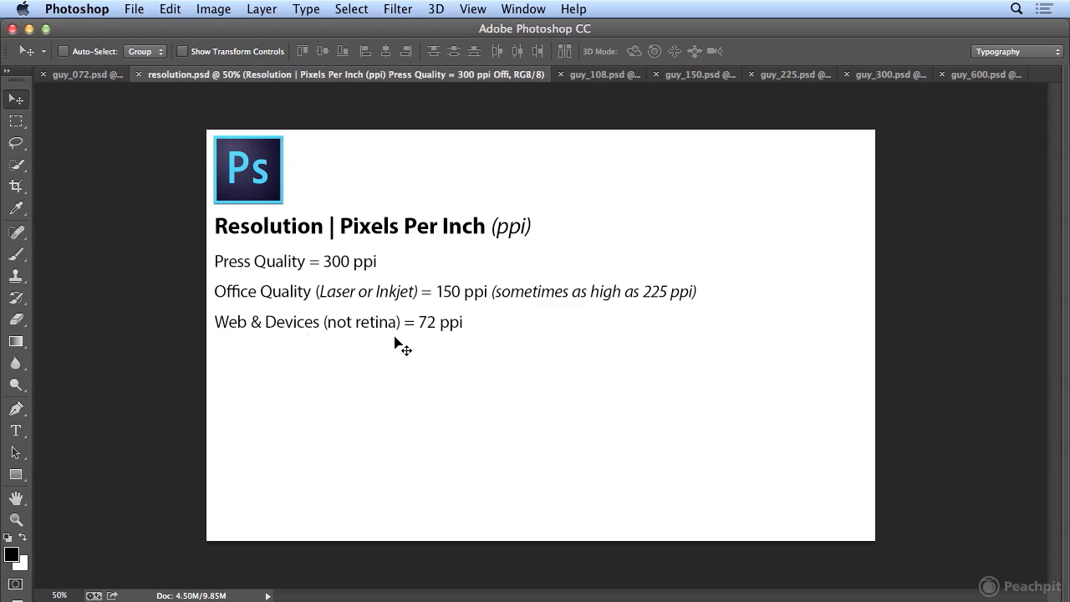
Step: Switch to Adobe Reader to view the photo samples by ppi in graphics_info_intro.pdf
mouse_move(463, 585)
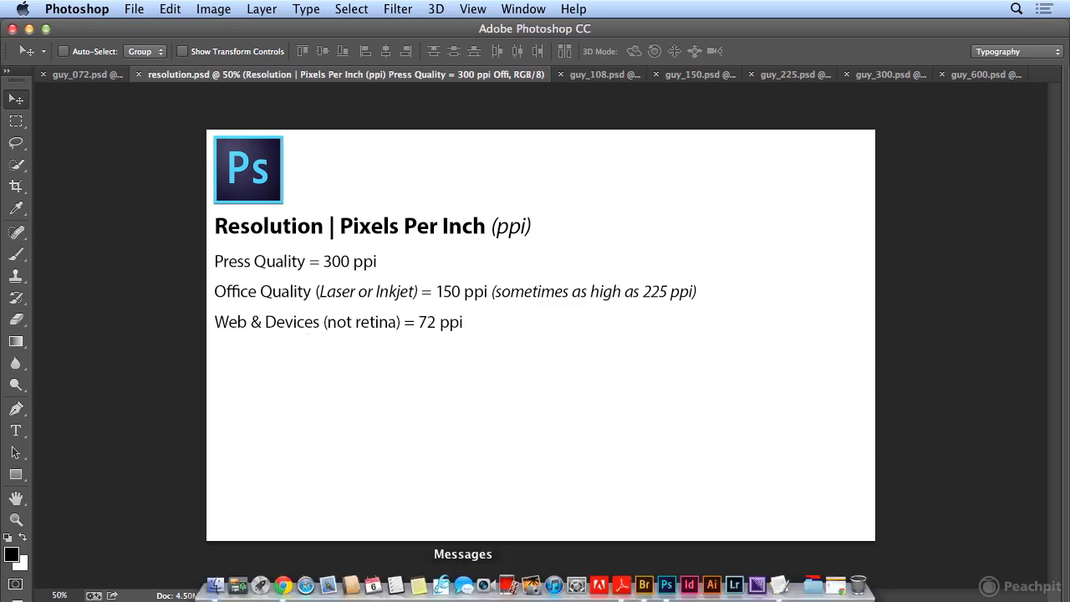
left_click(628, 593)
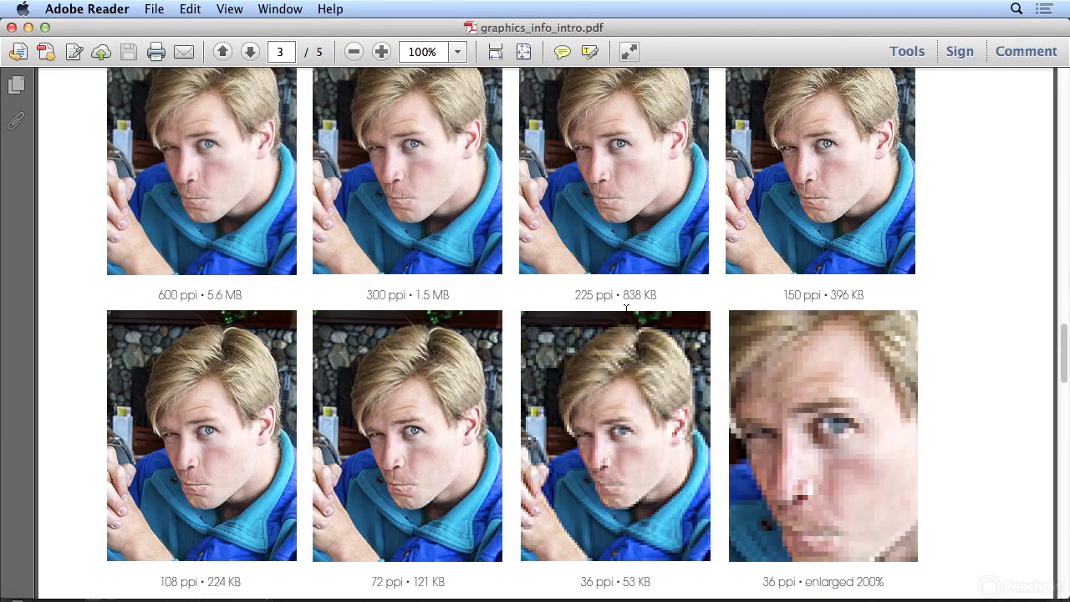